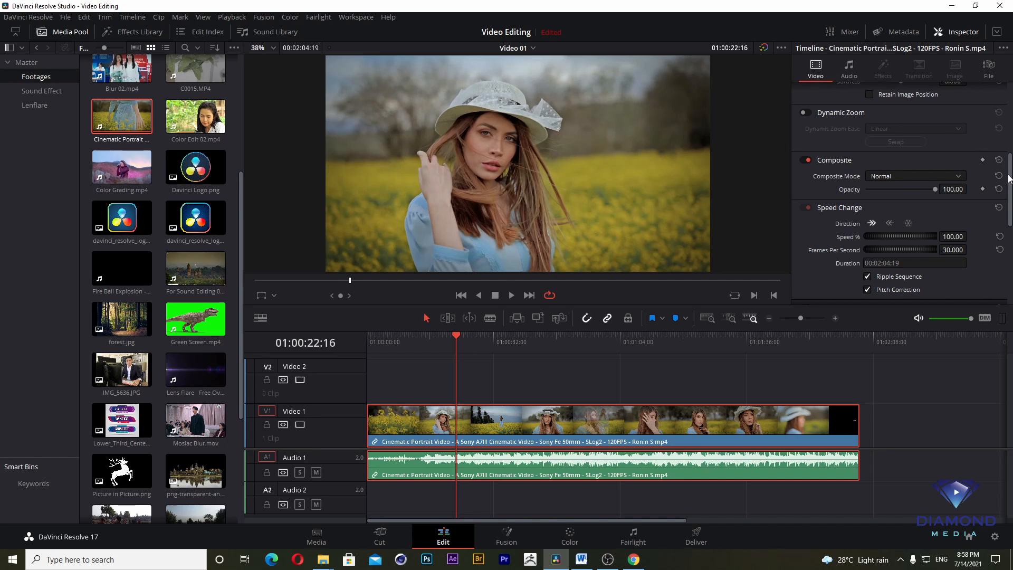
- Display the selected timeline clip's audio settings in the Inspector and play a short passage of it
{"action": "scroll", "coordinate": [1008, 178], "scroll_direction": "up", "scroll_amount": 4}
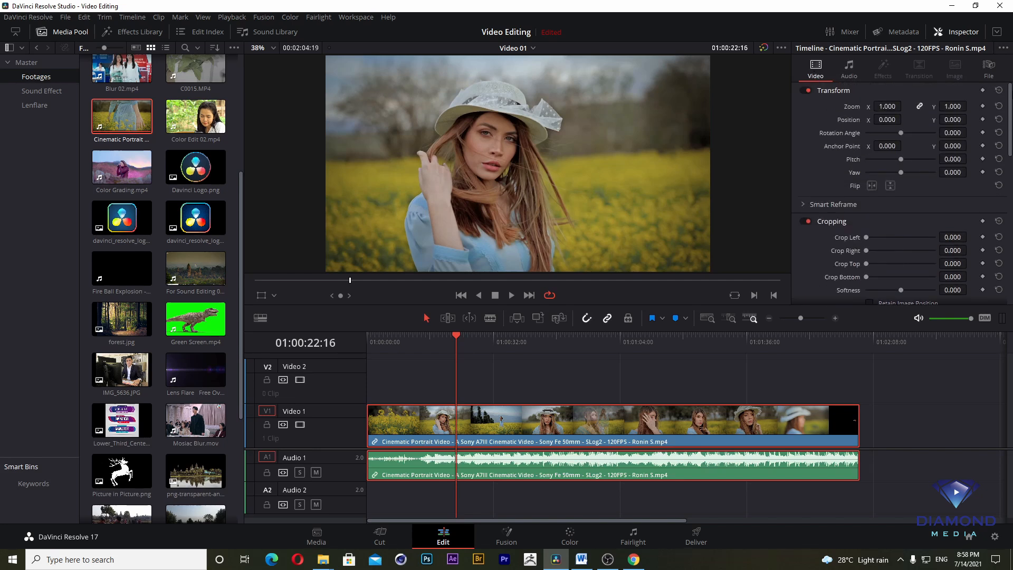
{"action": "left_click", "coordinate": [847, 75]}
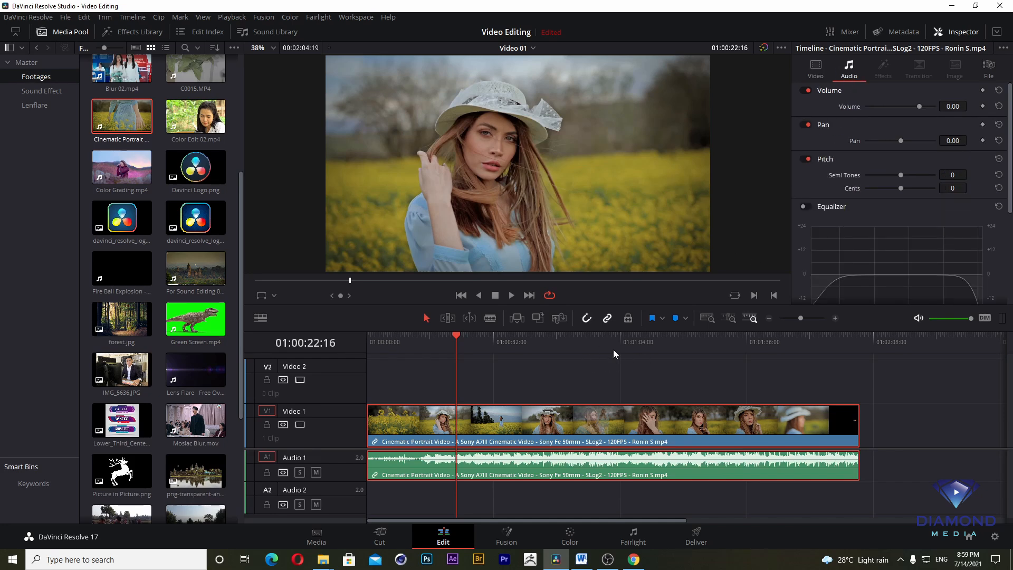
{"action": "left_click", "coordinate": [461, 338]}
{"action": "key", "text": "space"}
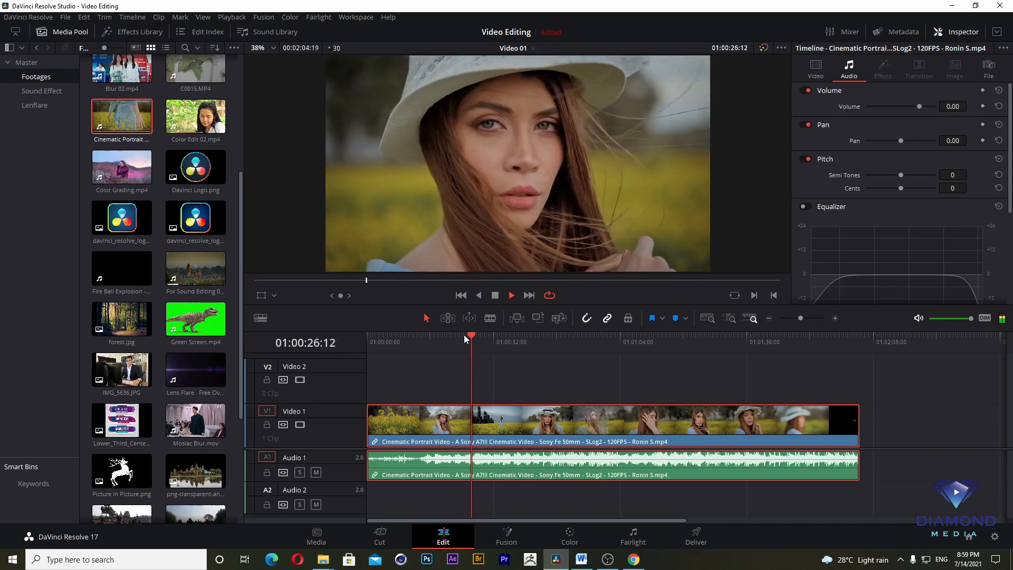
{"action": "key", "text": "space"}
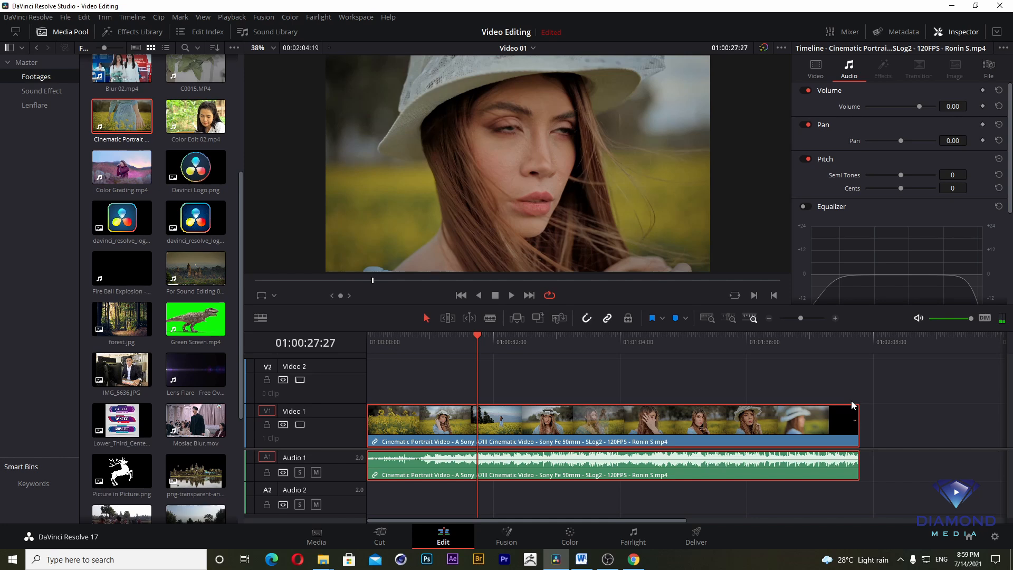
- Show the audio Mixer and play the timeline from 01:00:44:00 to watch the track level meters
{"action": "left_click_drag", "start_coordinate": [515, 339], "coordinate": [541, 345]}
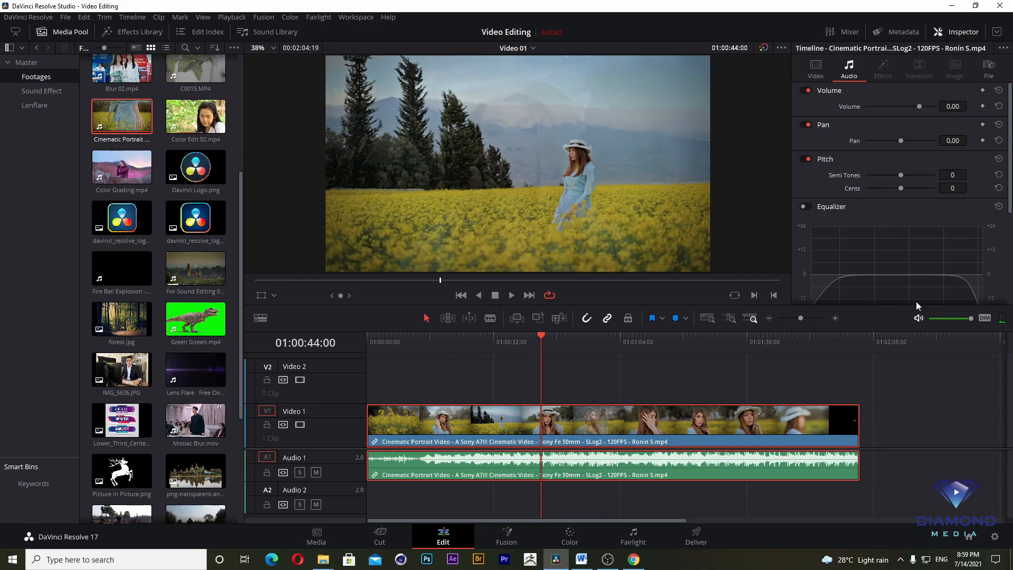
{"action": "left_click", "coordinate": [846, 33]}
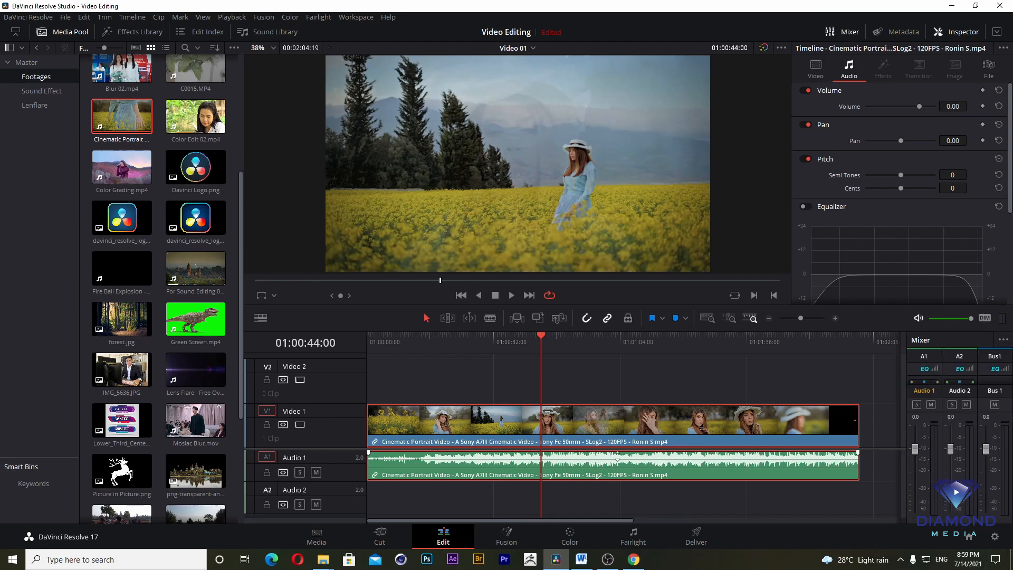
{"action": "key", "text": "space"}
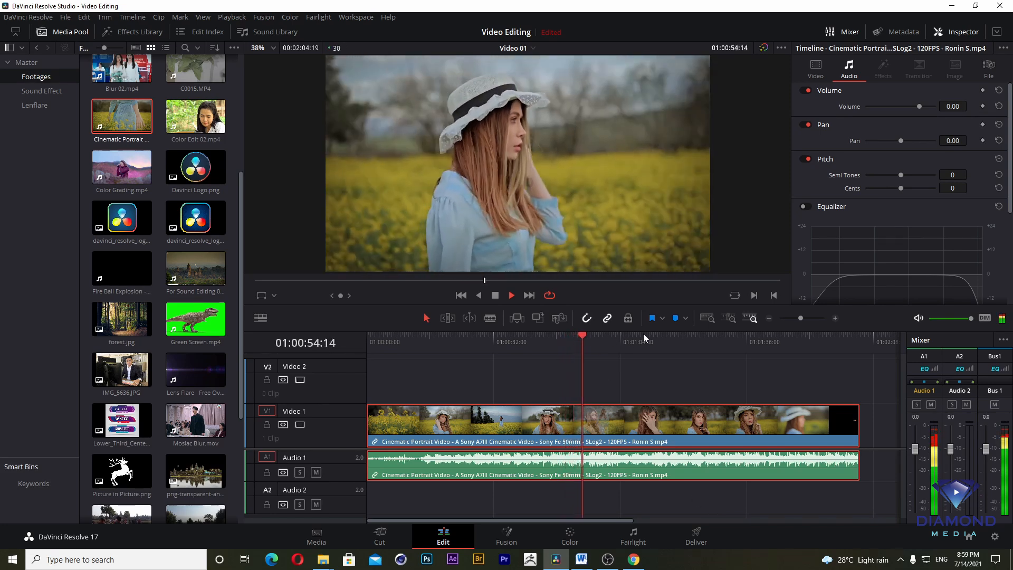
{"action": "left_click", "coordinate": [496, 295]}
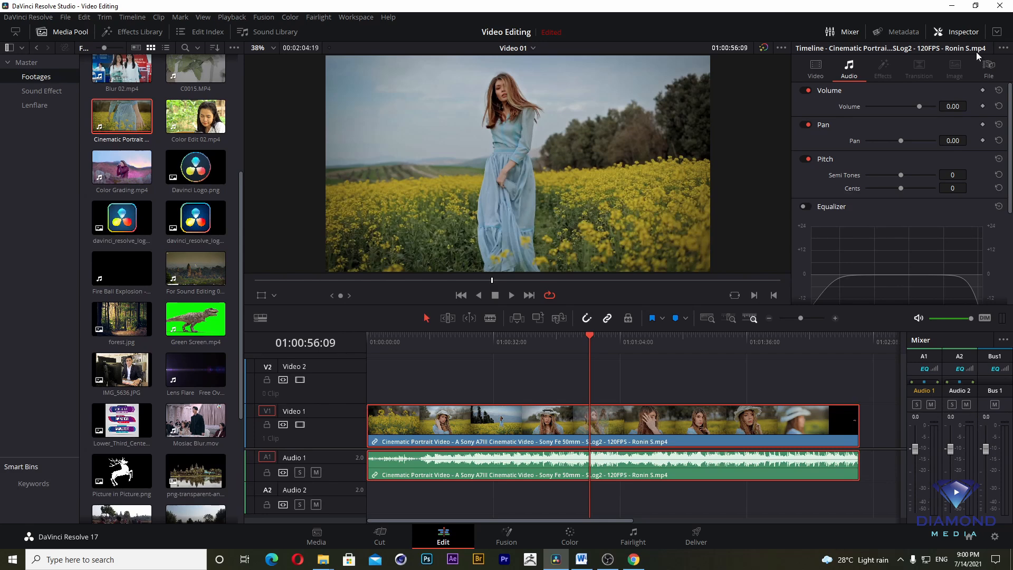
- Lower the clip's volume to -6.72, audition it, and raise the volume to 3.21 for another listen
{"action": "mouse_move", "coordinate": [919, 106]}
{"action": "left_mouse_down"}
{"action": "mouse_move", "coordinate": [892, 109]}
{"action": "mouse_move", "coordinate": [916, 107]}
{"action": "left_mouse_up"}
{"action": "key", "text": "space"}
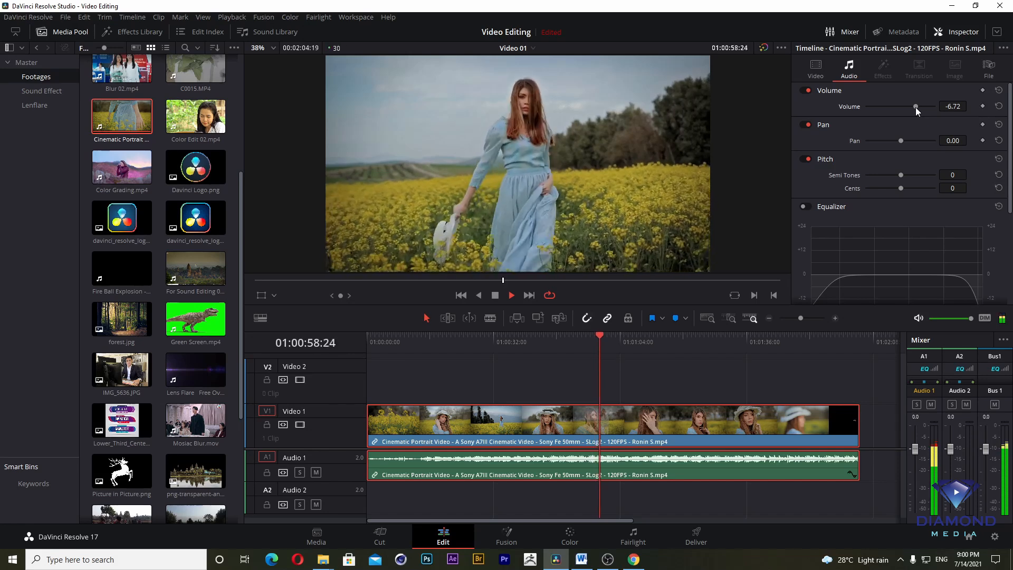
{"action": "key", "text": "space"}
{"action": "left_click_drag", "start_coordinate": [916, 107], "coordinate": [920, 107]}
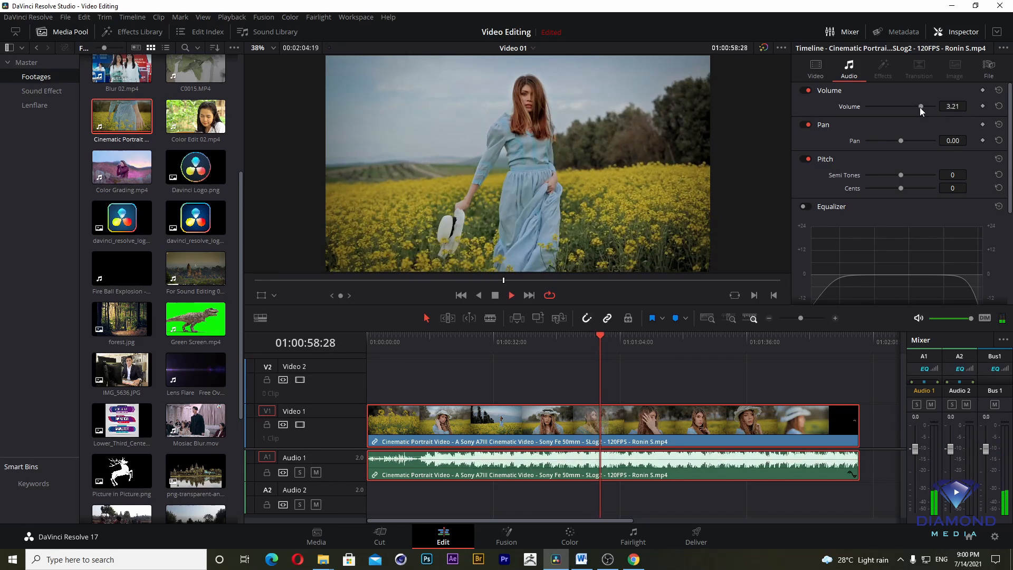
{"action": "key", "text": "space"}
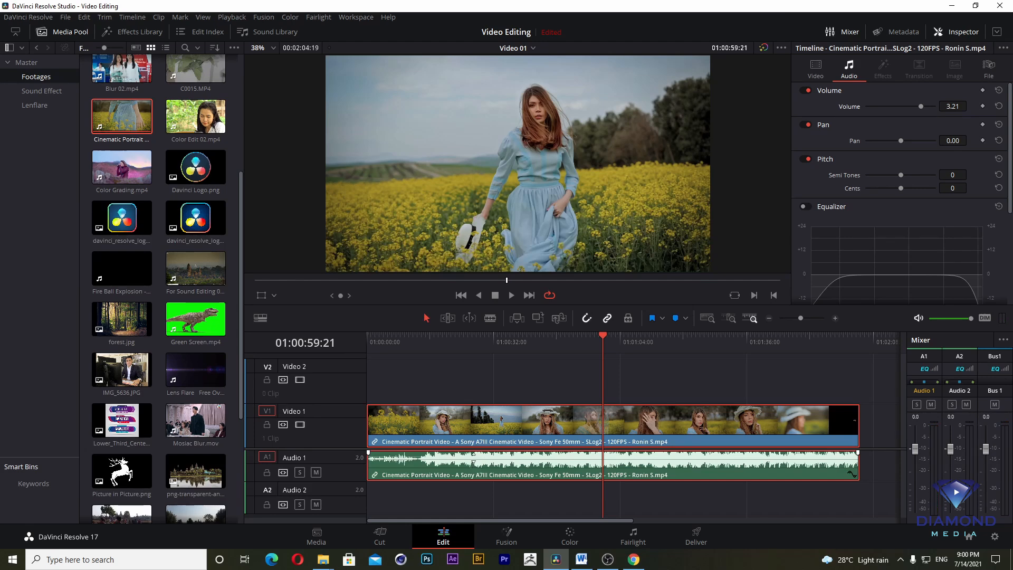
- Try adjusting the clip's volume directly on its Audio 1 waveform, undo each change, and reselect the clip
{"action": "left_click_drag", "start_coordinate": [473, 461], "coordinate": [475, 460]}
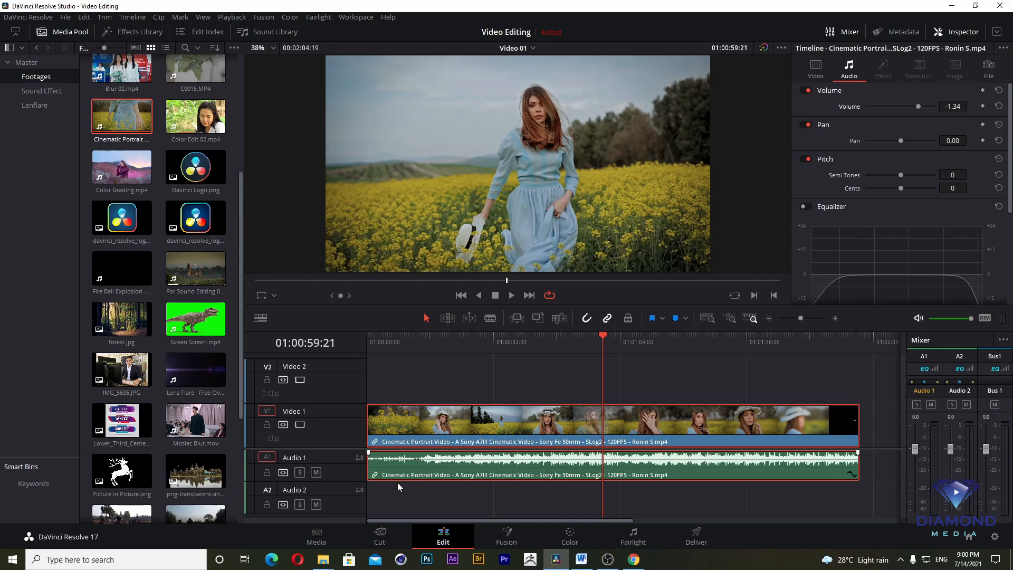
{"action": "key", "text": "ctrl+z"}
{"action": "left_click", "coordinate": [352, 463]}
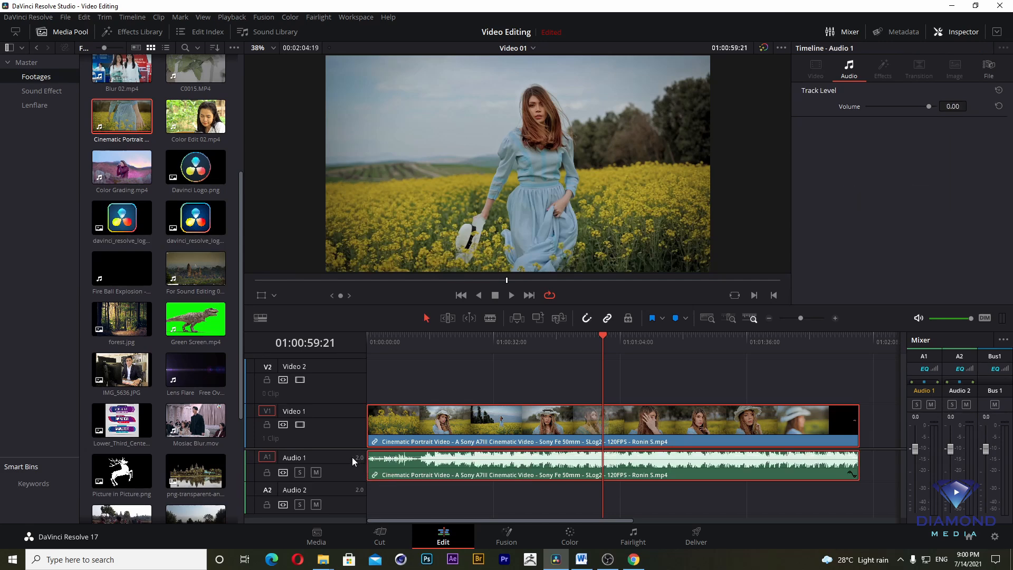
{"action": "left_click_drag", "start_coordinate": [634, 342], "coordinate": [617, 349]}
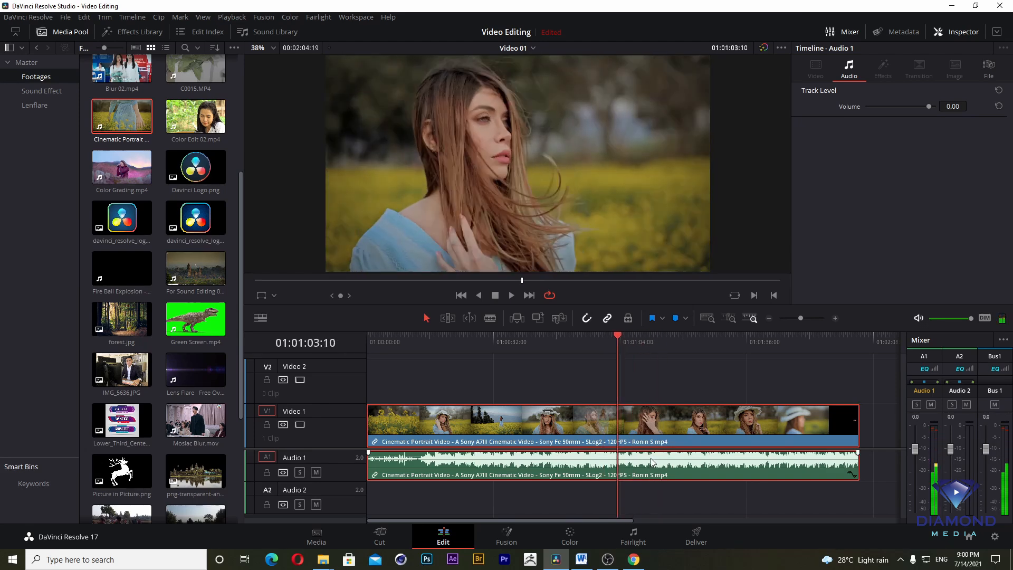
{"action": "left_click_drag", "start_coordinate": [651, 458], "coordinate": [655, 461]}
{"action": "key", "text": "ctrl+z"}
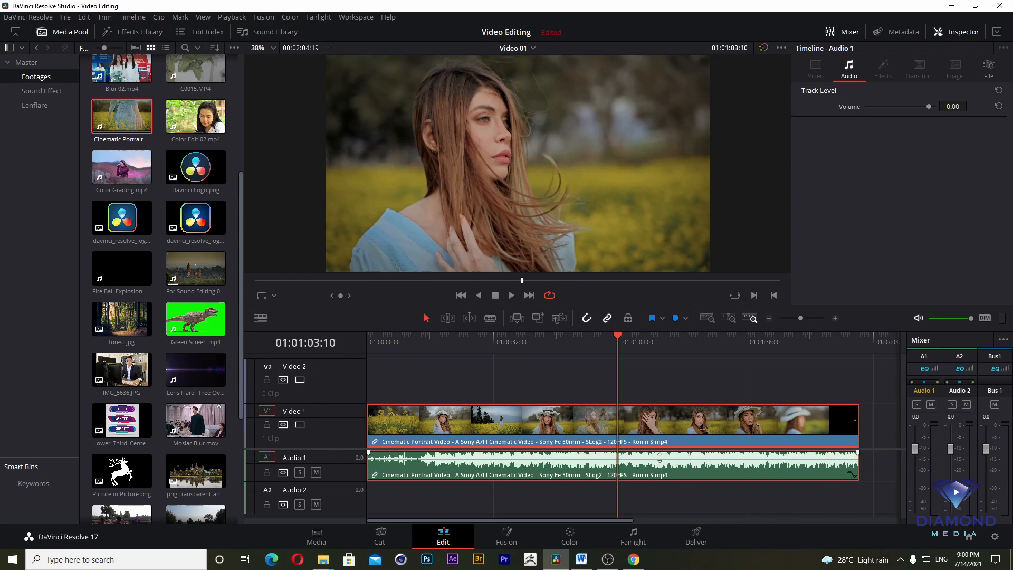
{"action": "left_click", "coordinate": [701, 457]}
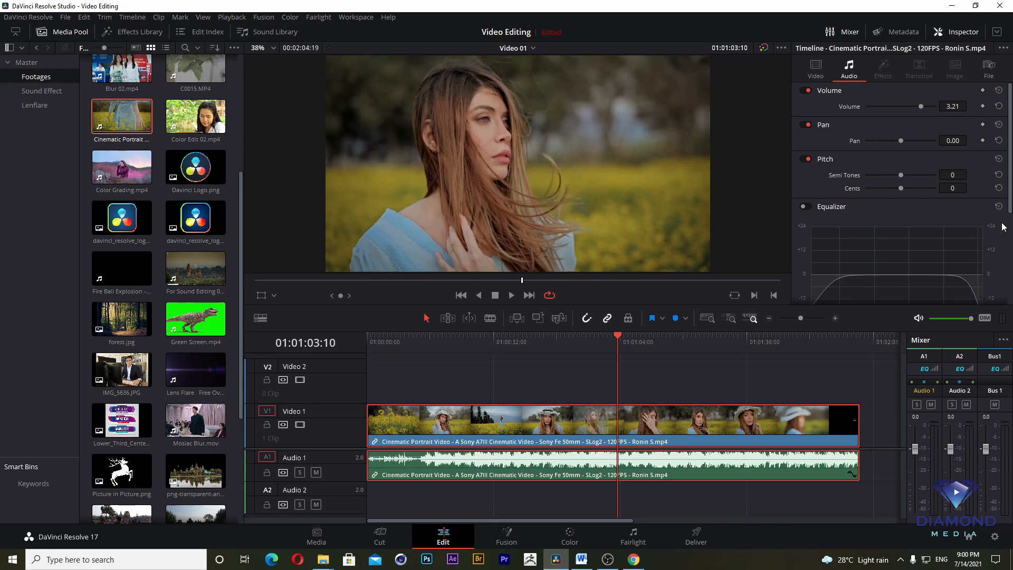
- Play the clip from 01:01:03:10 and watch the Audio 1 and Bus 1 meters in the Mixer
{"action": "mouse_move", "coordinate": [1010, 200]}
{"action": "left_mouse_down"}
{"action": "mouse_move", "coordinate": [1010, 290]}
{"action": "mouse_move", "coordinate": [1011, 199]}
{"action": "left_mouse_up"}
{"action": "key", "text": "space"}
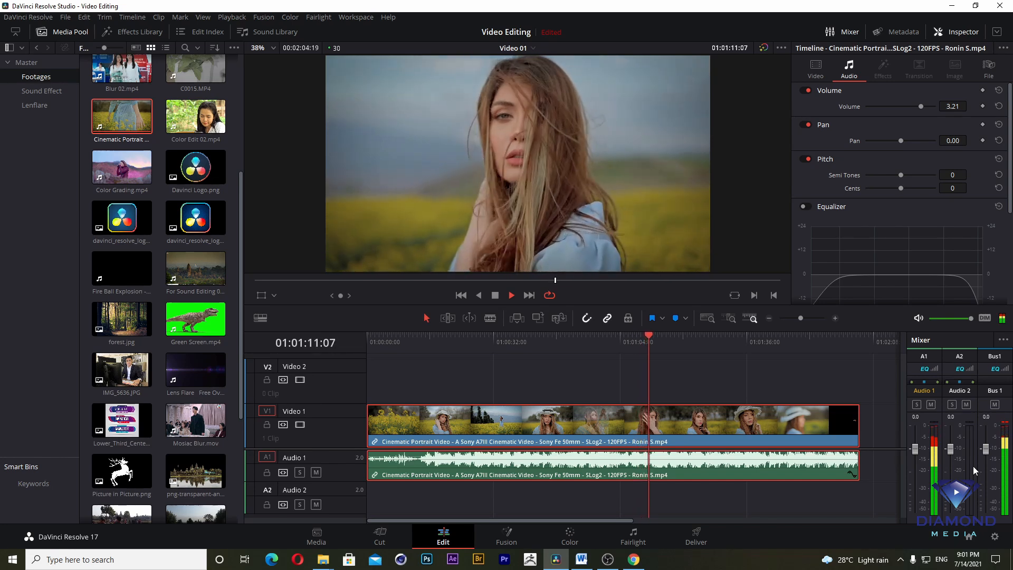
{"action": "key", "text": "space"}
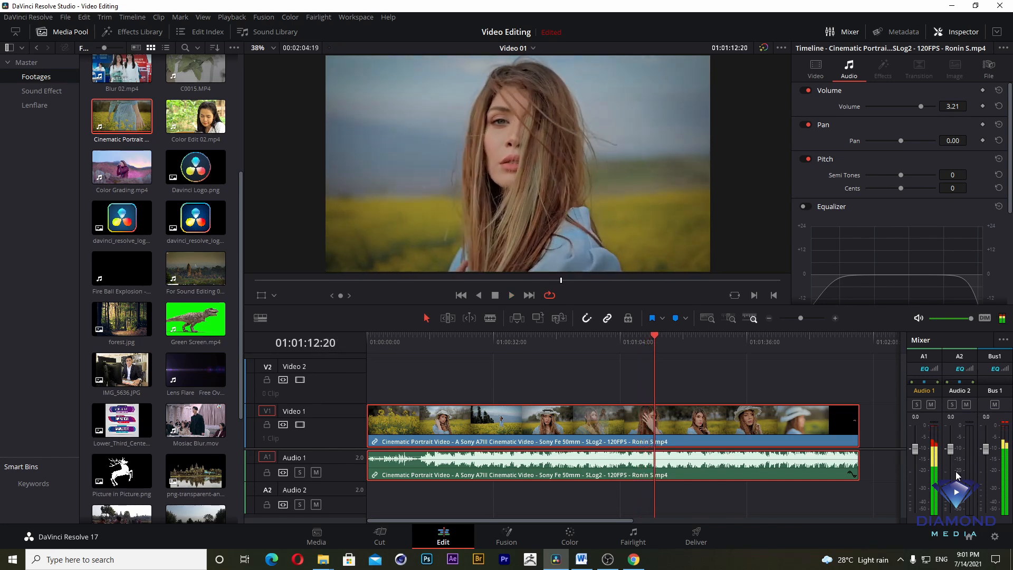
- Set the clip's volume to 4.20 and play two passages to check for peaking on the meters
{"action": "left_click", "coordinate": [656, 336]}
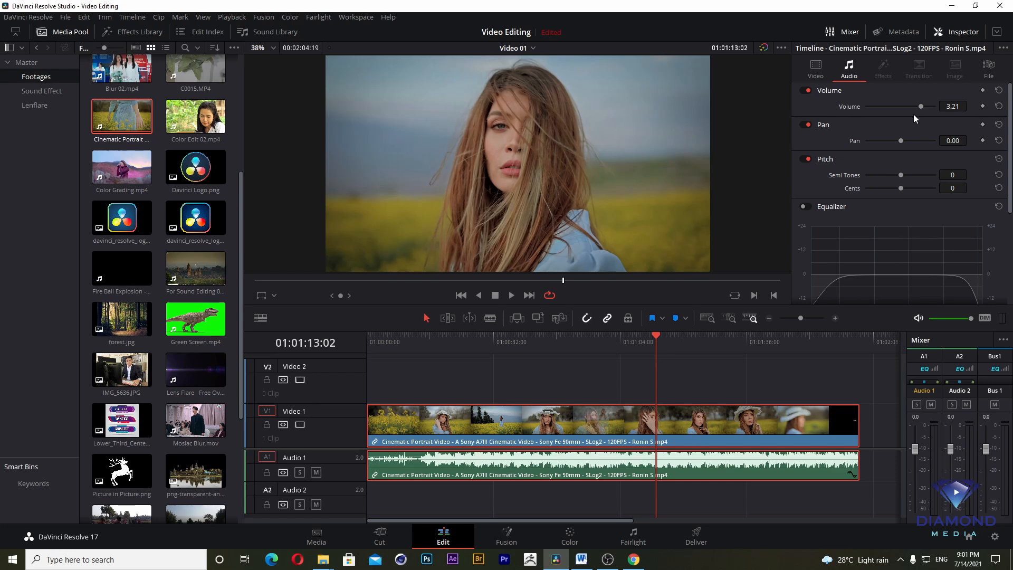
{"action": "left_click_drag", "start_coordinate": [919, 105], "coordinate": [920, 107]}
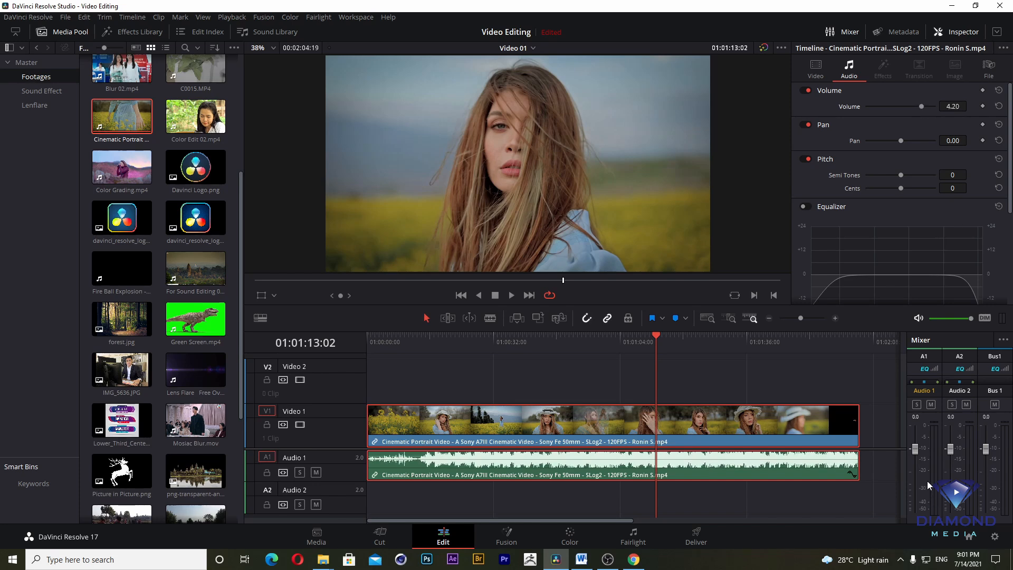
{"action": "key", "text": "space"}
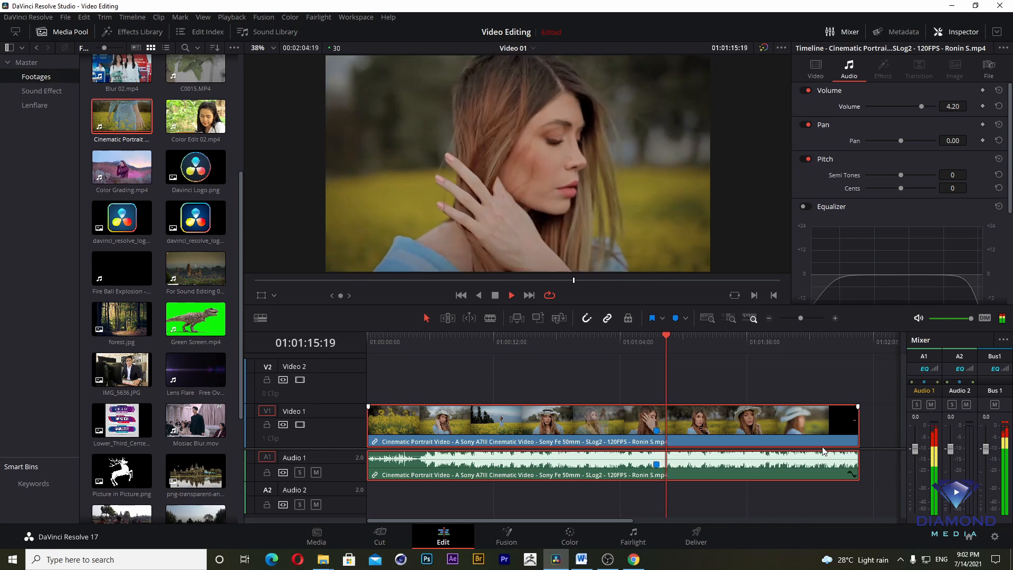
{"action": "key", "text": "space"}
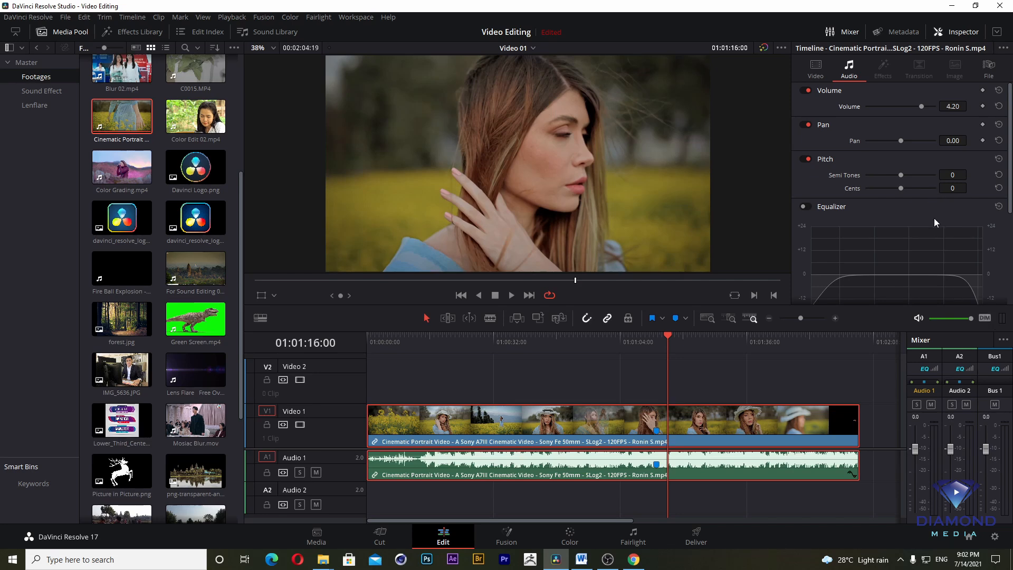
{"action": "left_click", "coordinate": [624, 337]}
{"action": "key", "text": "space"}
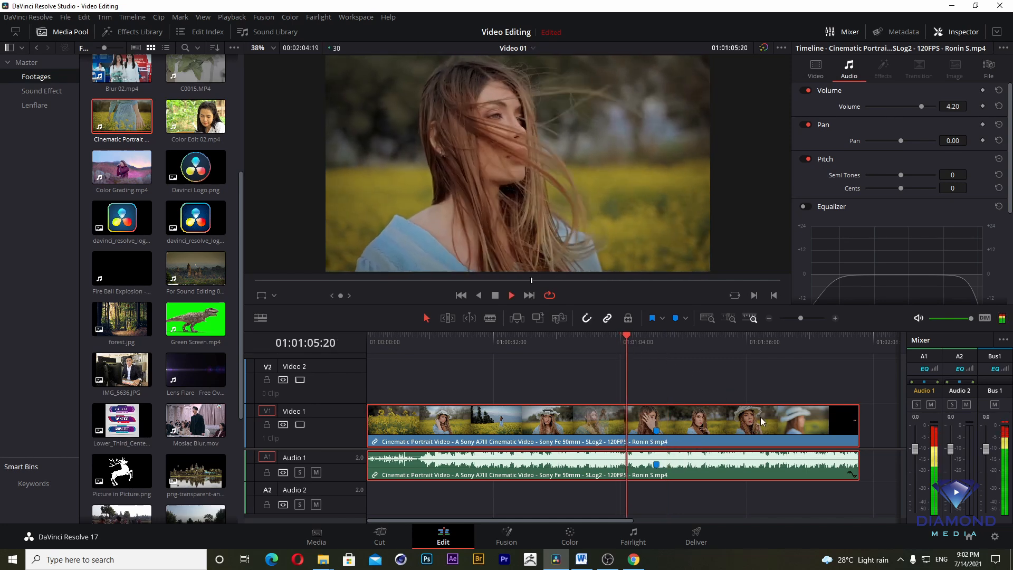
{"action": "key", "text": "space"}
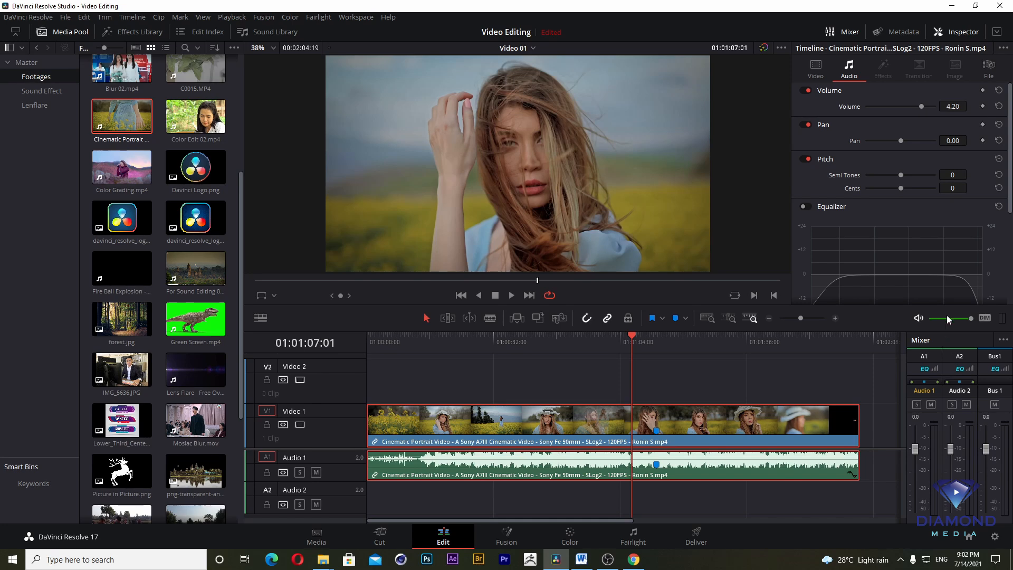
- Enlarge the timeline and Mixer area to view the full level meters, and shrink it back
{"action": "left_click_drag", "start_coordinate": [947, 305], "coordinate": [939, 140]}
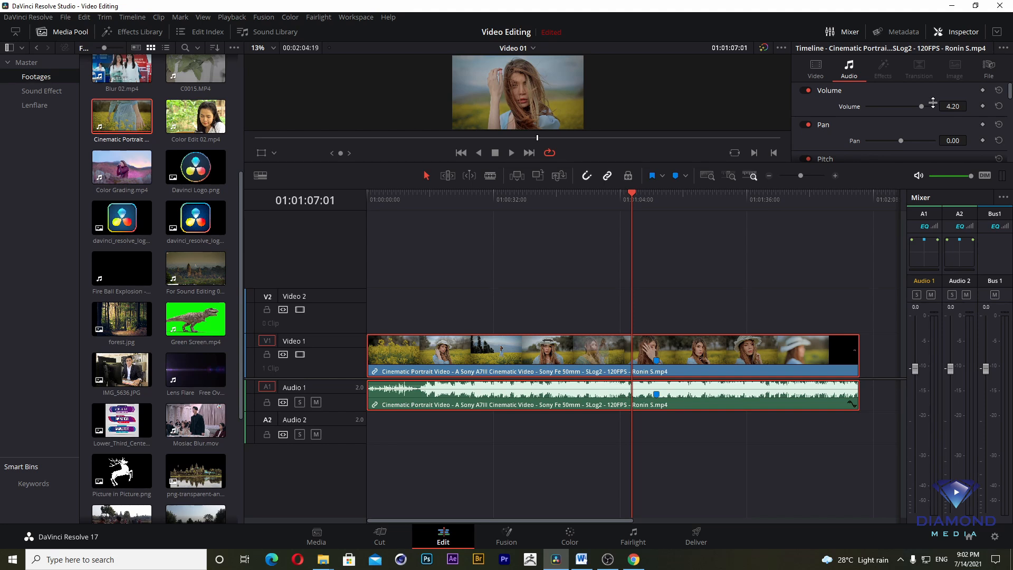
{"action": "left_click_drag", "start_coordinate": [934, 163], "coordinate": [937, 310]}
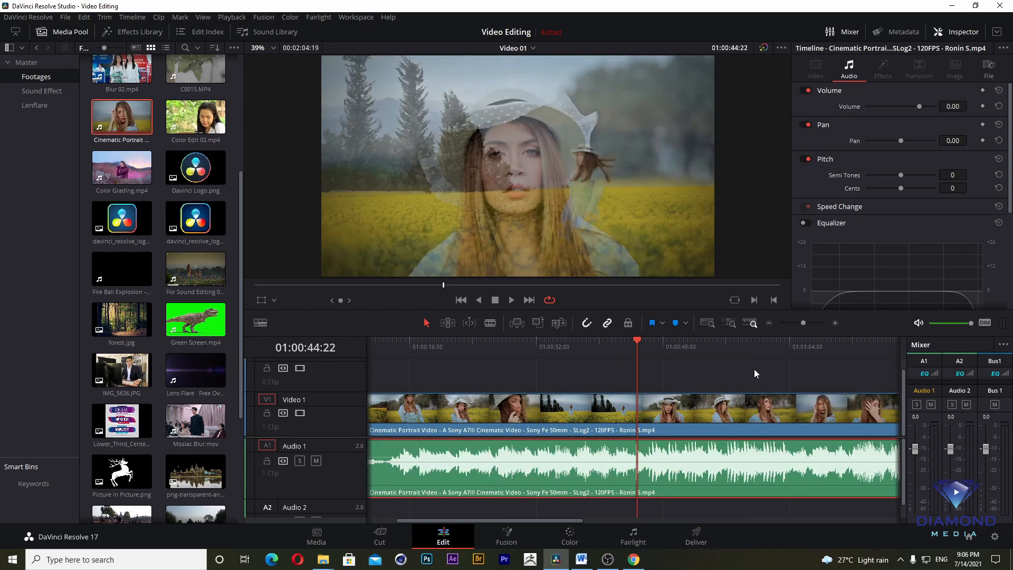
- Select the audio clip on Audio 1 and make its track slightly taller
{"action": "left_click", "coordinate": [662, 367]}
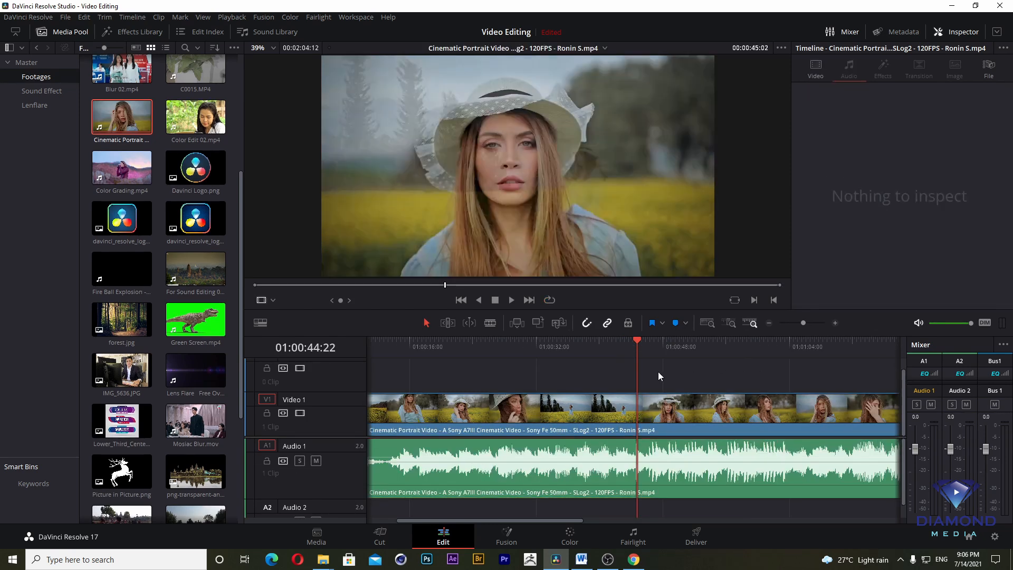
{"action": "left_click", "coordinate": [647, 453]}
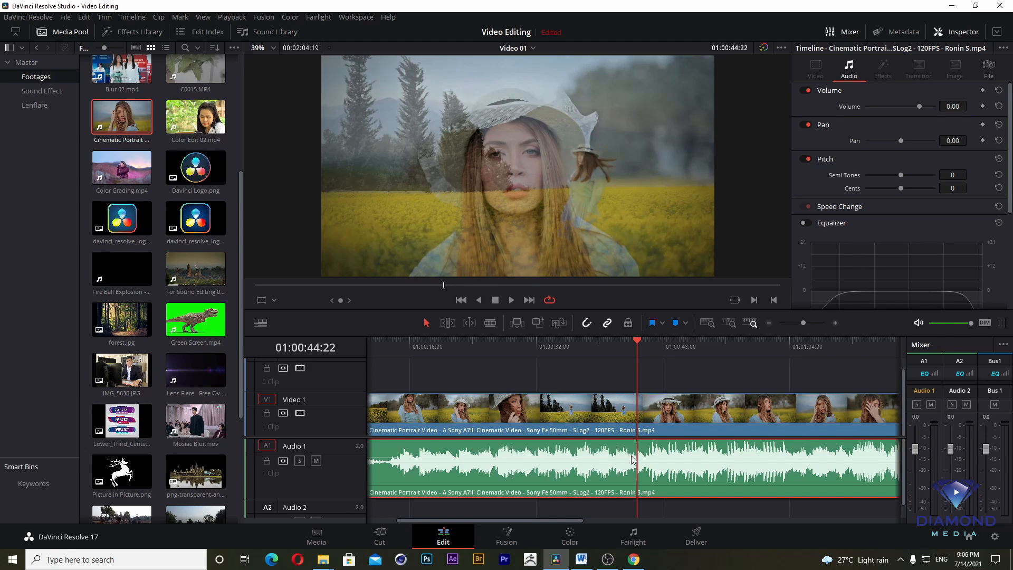
{"action": "mouse_move", "coordinate": [339, 498]}
{"action": "left_mouse_down"}
{"action": "mouse_move", "coordinate": [348, 466]}
{"action": "mouse_move", "coordinate": [334, 504]}
{"action": "left_mouse_up"}
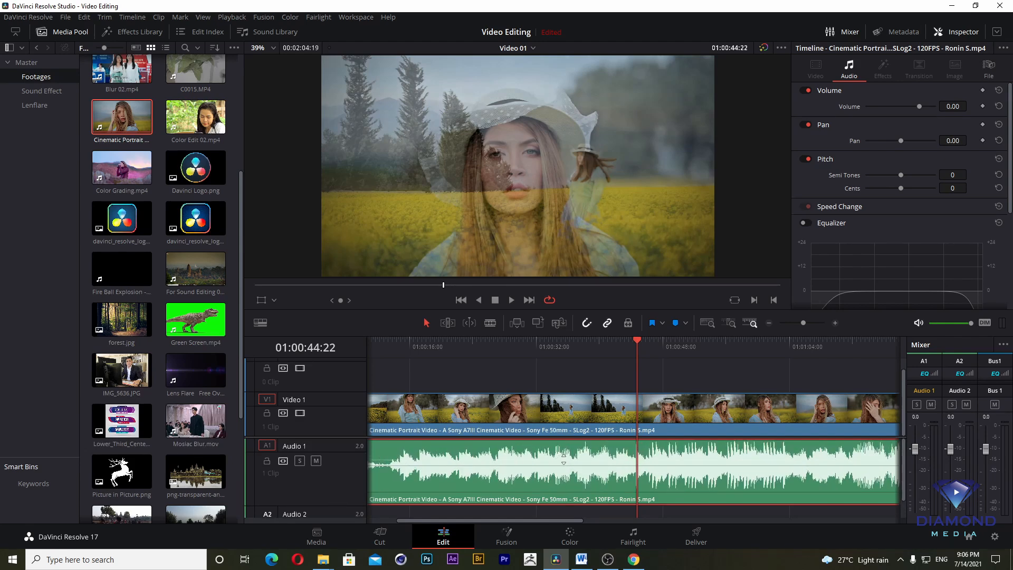
- Add volume keyframes at about 01:00:47 and 01:00:52 on the audio clip, lowering the second to about -54 dB for a fade-out
{"action": "left_click", "coordinate": [655, 459], "text": "alt"}
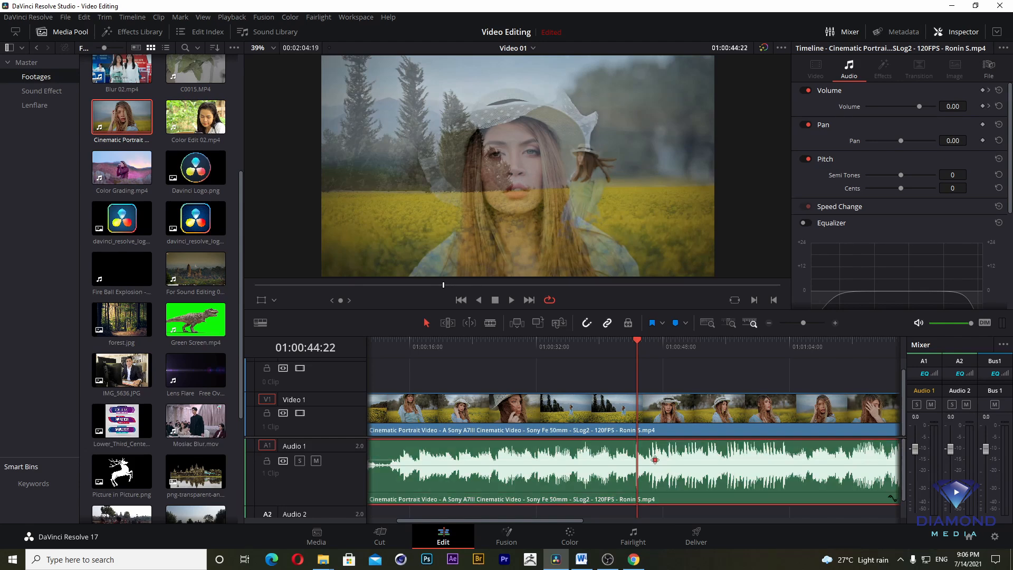
{"action": "left_click", "coordinate": [690, 459], "text": "alt"}
{"action": "left_click_drag", "start_coordinate": [689, 459], "coordinate": [691, 485]}
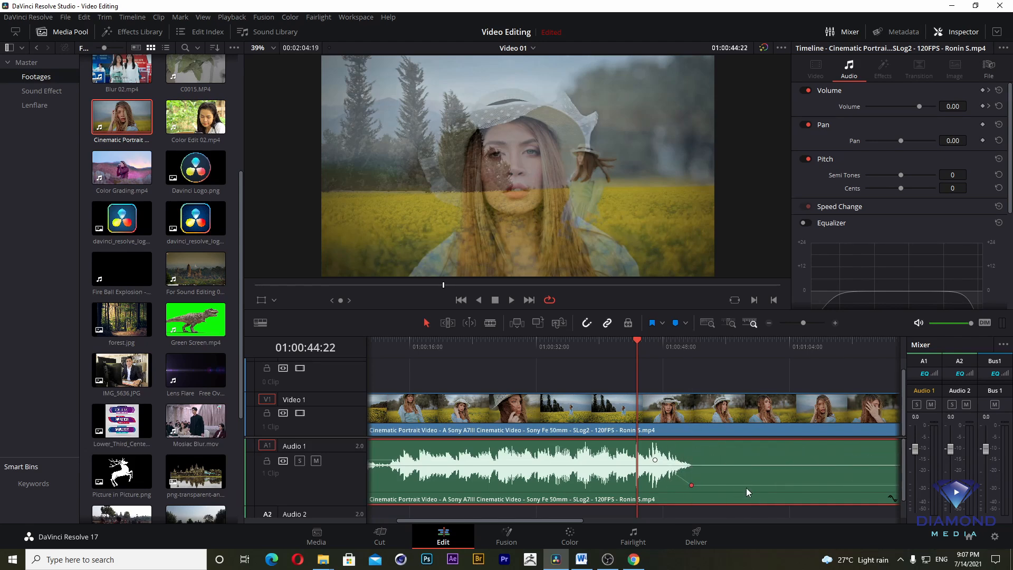
- Add volume keyframes at about 01:00:59 and 01:01:03, raising the last one to the original level for a fade-in
{"action": "left_click", "coordinate": [749, 485], "text": "alt"}
{"action": "left_click", "coordinate": [780, 485]}
{"action": "left_click_drag", "start_coordinate": [780, 485], "coordinate": [778, 461]}
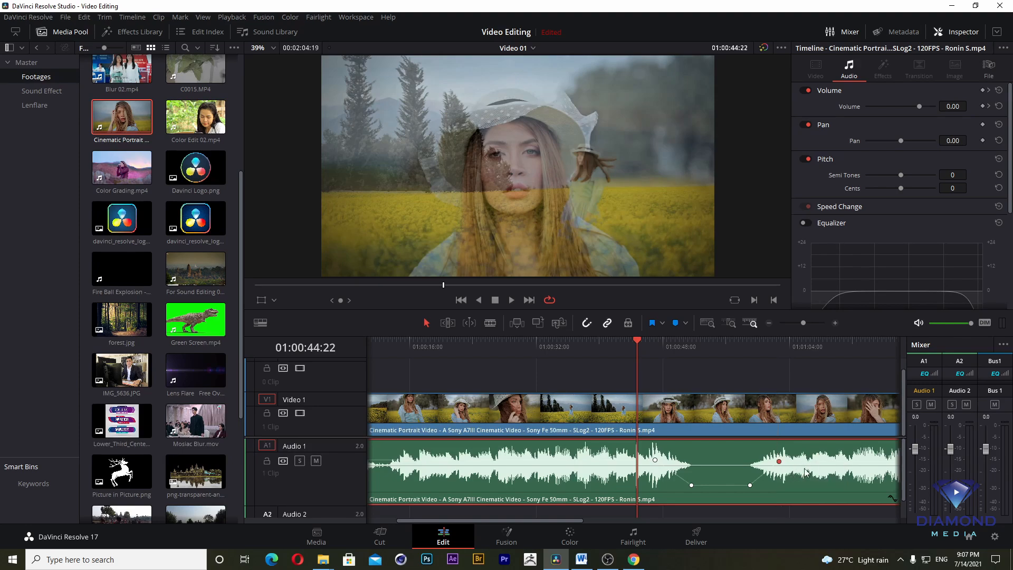
- Play the timeline from before the first volume keyframe through the quiet section to check the volume dip
{"action": "left_click_drag", "start_coordinate": [650, 347], "coordinate": [510, 395]}
{"action": "key", "text": "space"}
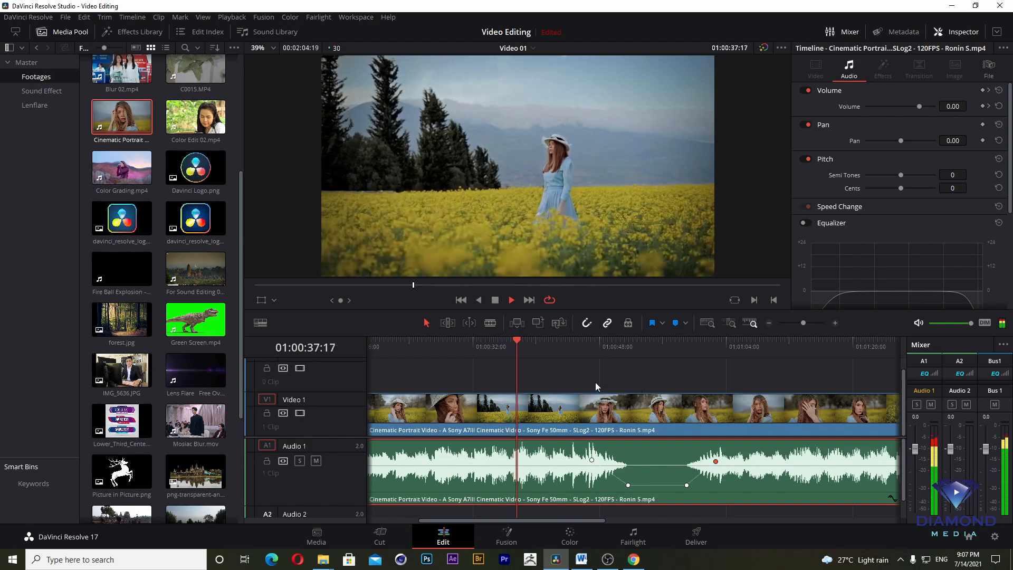
{"action": "left_click", "coordinate": [572, 349]}
{"action": "key", "text": "space"}
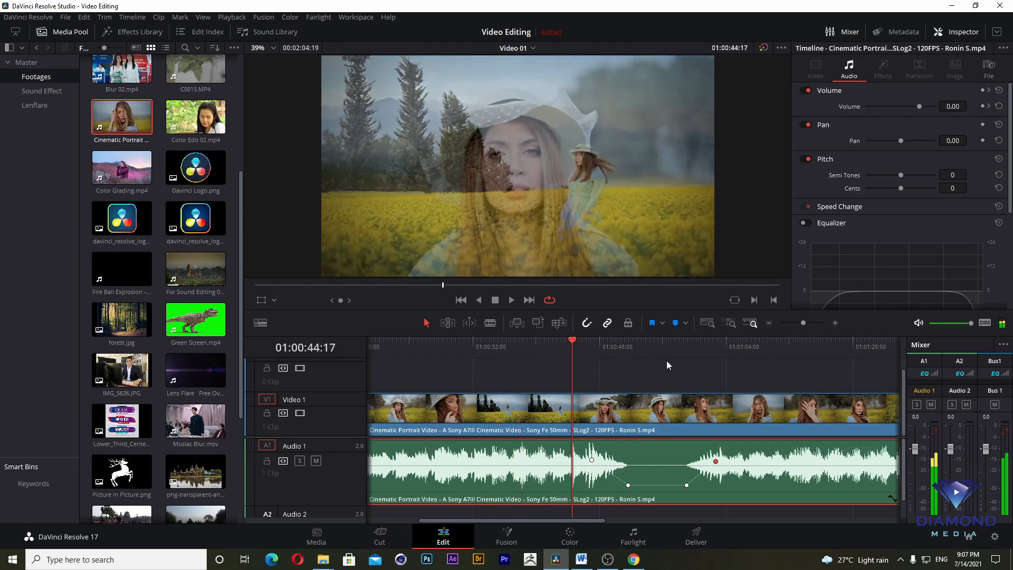
{"action": "key", "text": "space"}
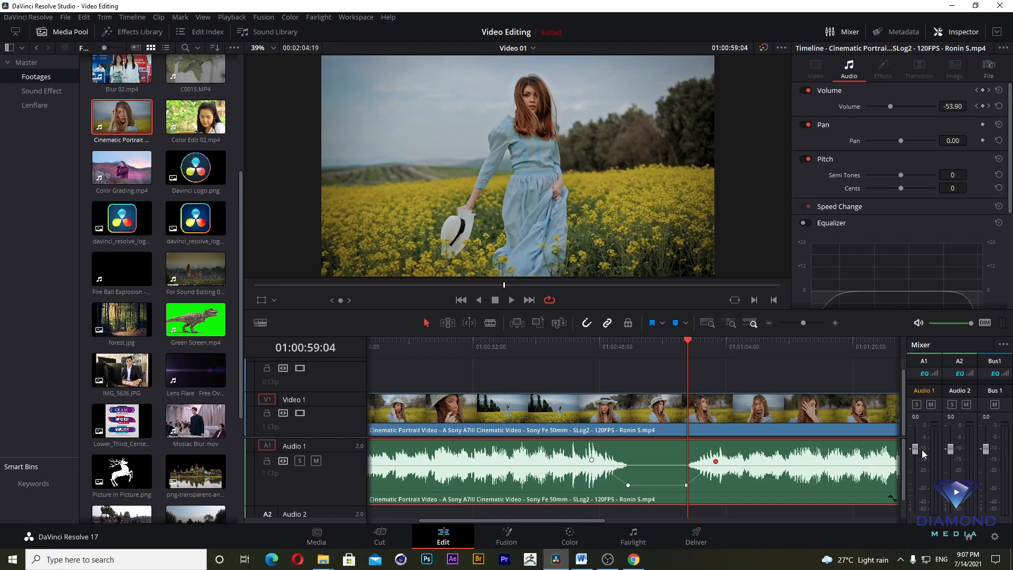
- Add Back On Earth.wav from the Sound Effect bin to the Audio 2 track, starting at about 01:00:48
{"action": "scroll", "coordinate": [905, 460], "scroll_direction": "down", "scroll_amount": 1}
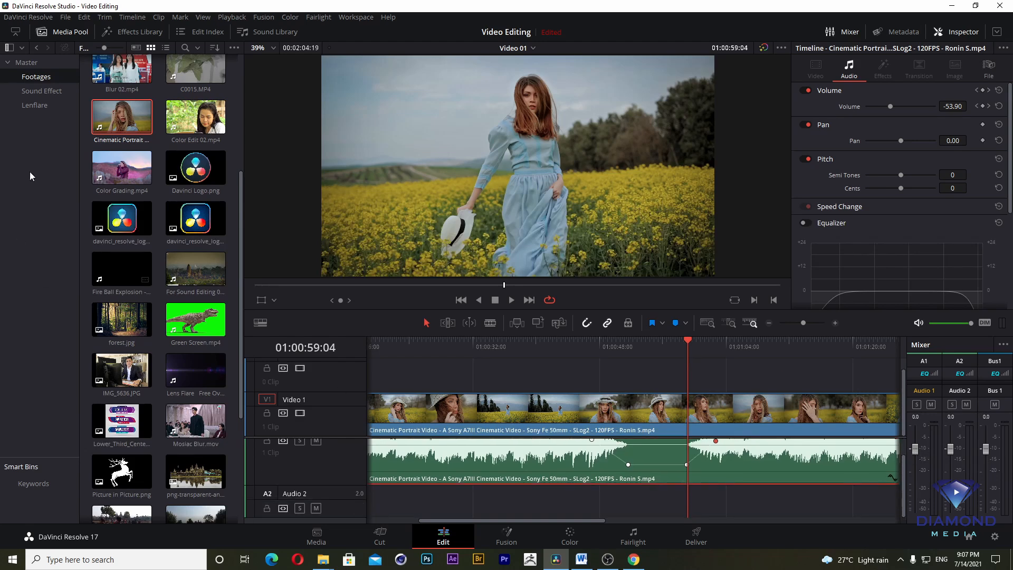
{"action": "left_click", "coordinate": [41, 91]}
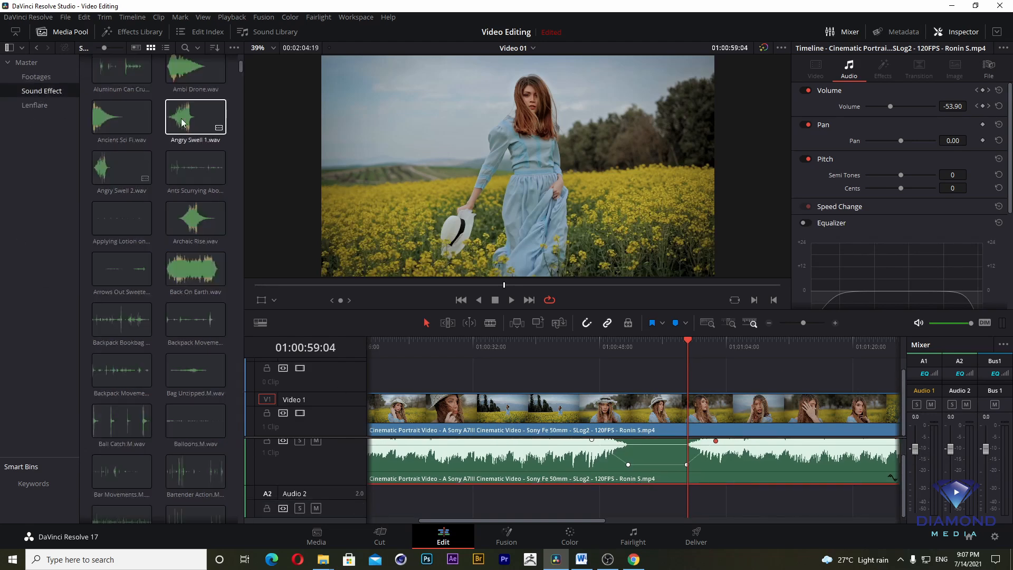
{"action": "left_click_drag", "start_coordinate": [191, 258], "coordinate": [603, 511]}
- Play the timeline from about 01:00:48 to hear the sound effect over the volume dip, and move the playhead to 01:00:58:00
{"action": "left_click", "coordinate": [604, 349]}
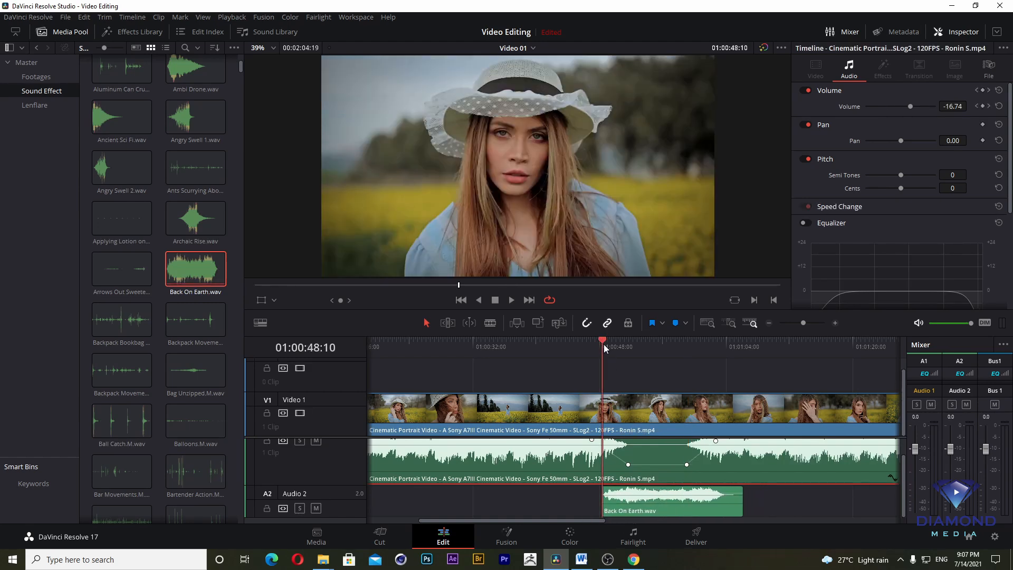
{"action": "key", "text": "space"}
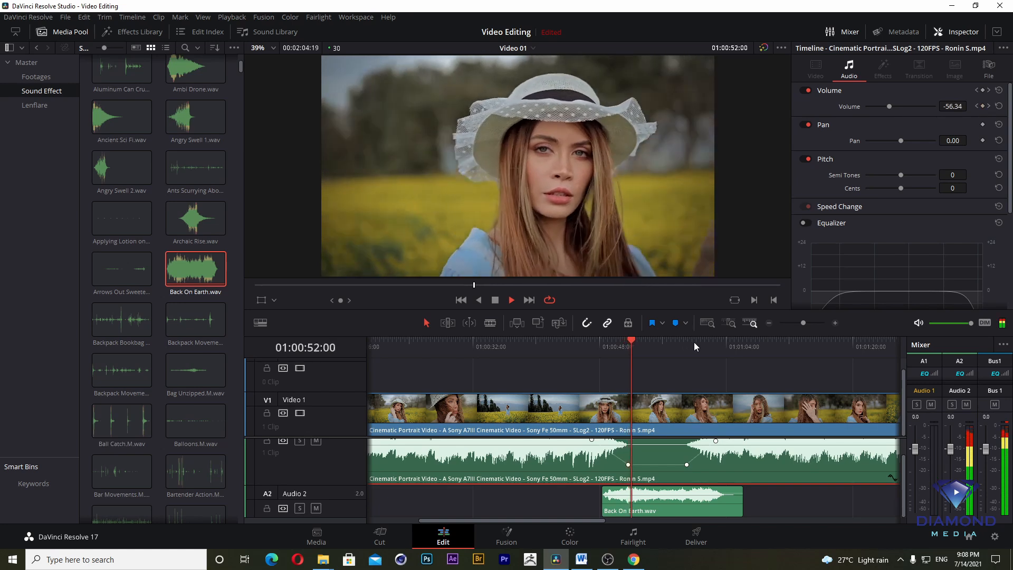
{"action": "key", "text": "space"}
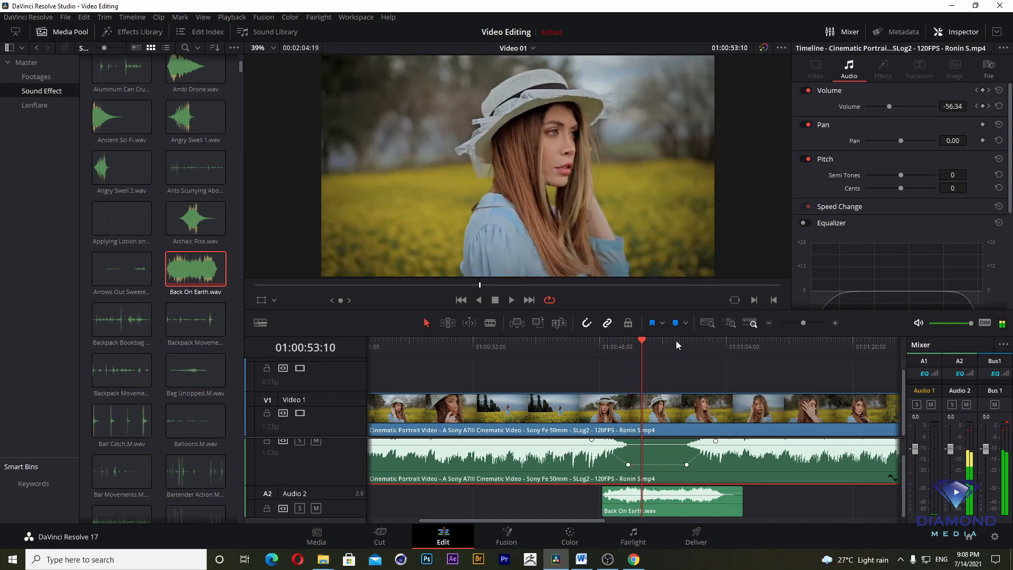
{"action": "left_click", "coordinate": [677, 341]}
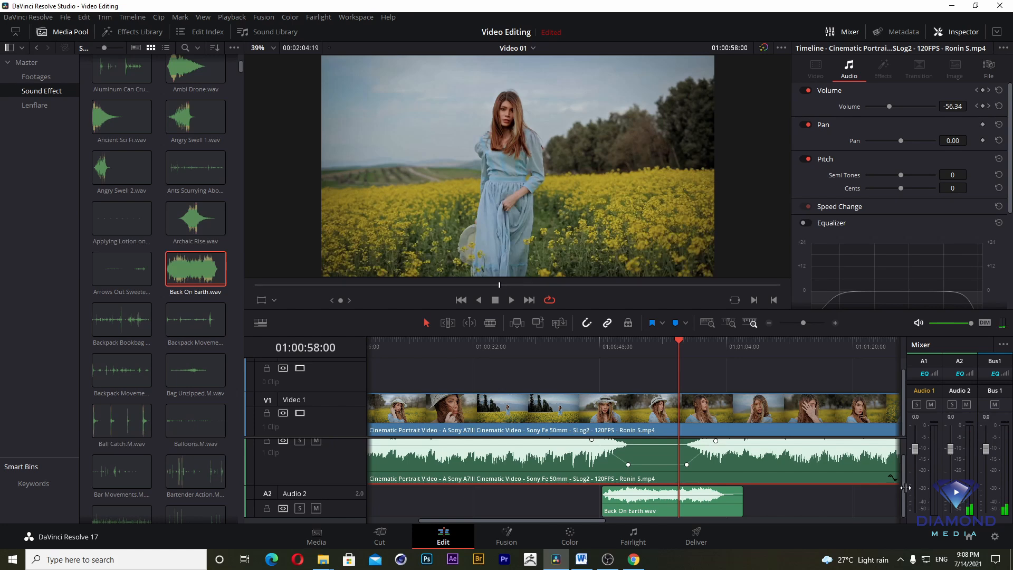
- Review the clip's Equalizer bands and reduce the Audio 1 track height to make room for Audio 2
{"action": "scroll", "coordinate": [908, 474], "scroll_direction": "up", "scroll_amount": 1}
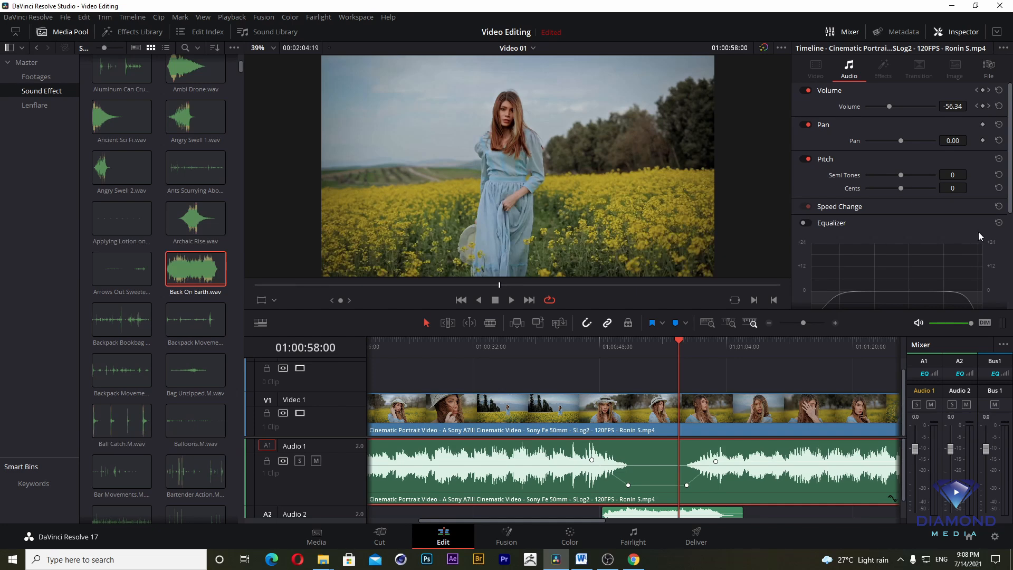
{"action": "scroll", "coordinate": [1010, 128], "scroll_direction": "down", "scroll_amount": 5}
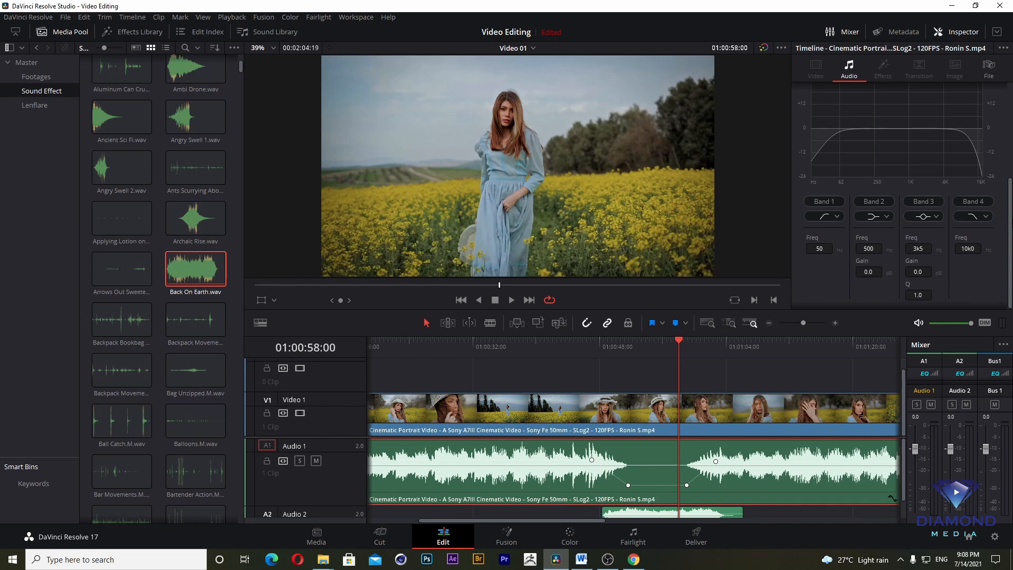
{"action": "left_click_drag", "start_coordinate": [1011, 221], "coordinate": [1012, 257]}
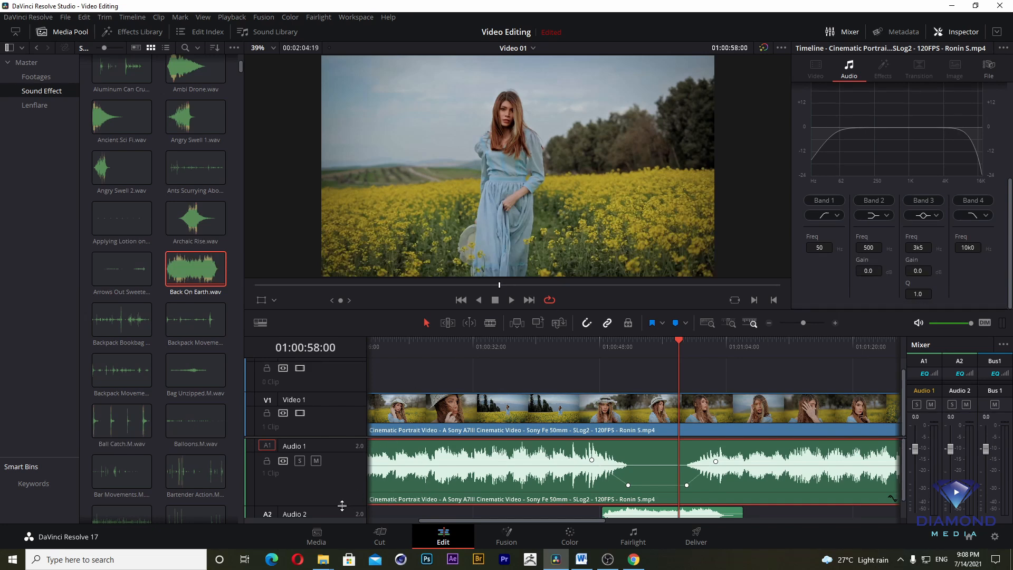
{"action": "left_click_drag", "start_coordinate": [342, 505], "coordinate": [340, 483]}
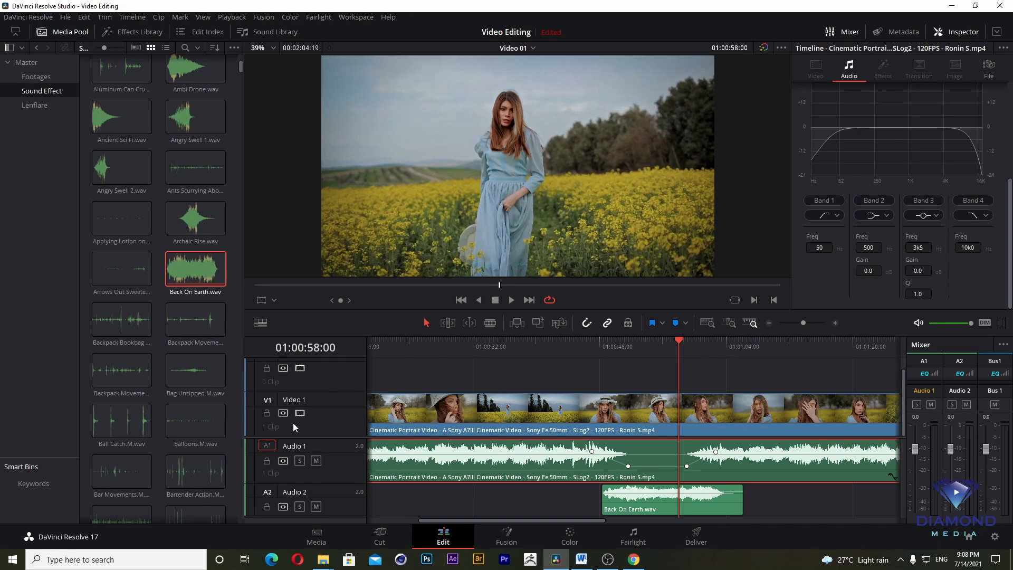
- Demonstrate locking and unlocking the Video 1 track while scrubbing to about 01:00:32, and disabling and re-enabling its picture
{"action": "key", "text": "Home"}
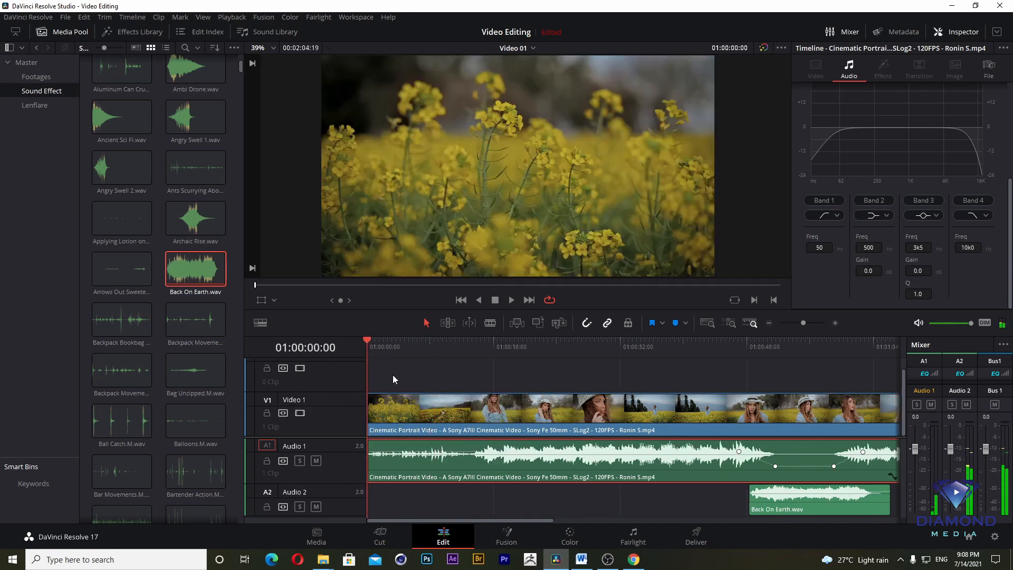
{"action": "left_click", "coordinate": [268, 414]}
{"action": "left_click_drag", "start_coordinate": [485, 352], "coordinate": [622, 375]}
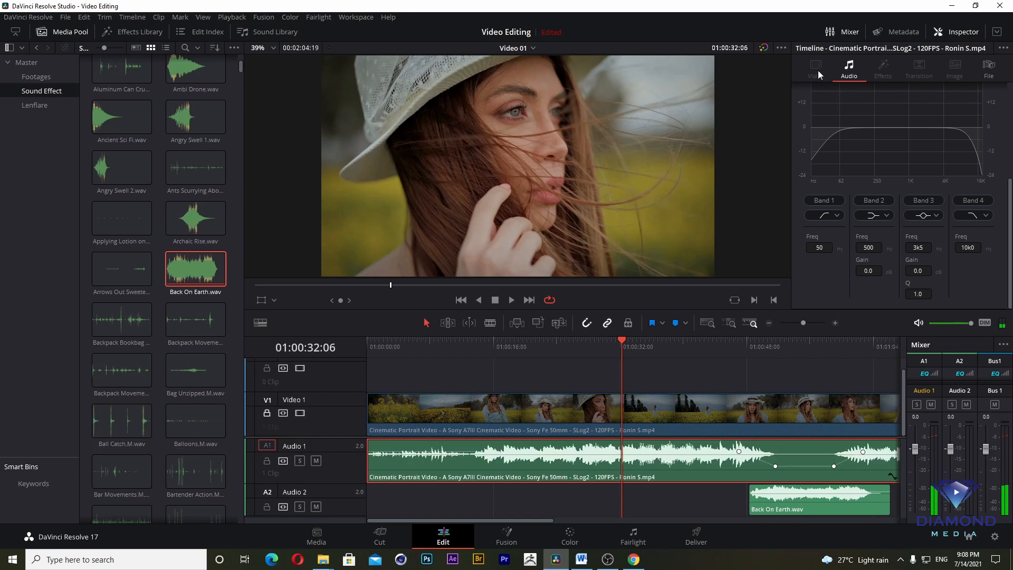
{"action": "left_click", "coordinate": [267, 413]}
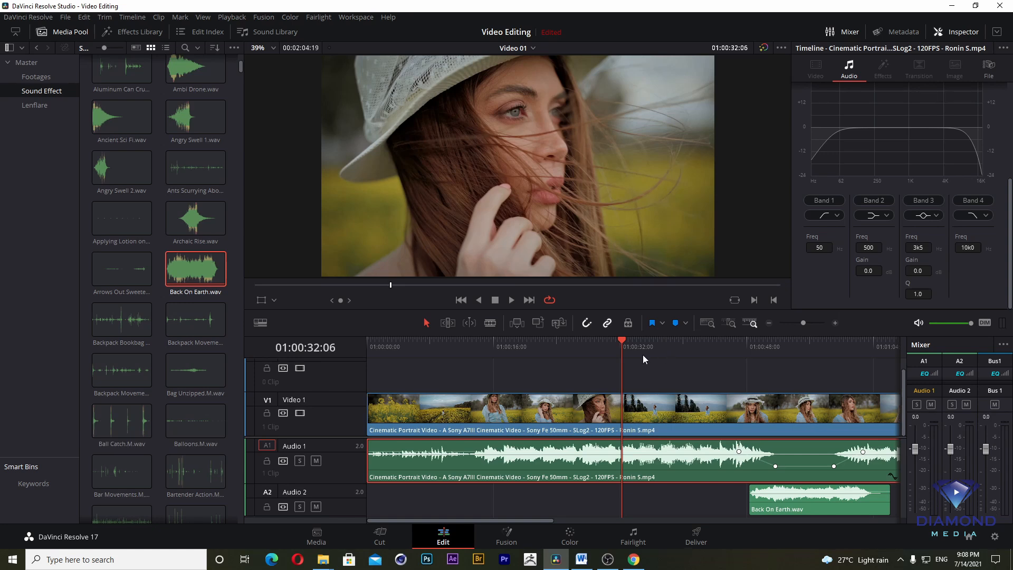
{"action": "left_click", "coordinate": [300, 412]}
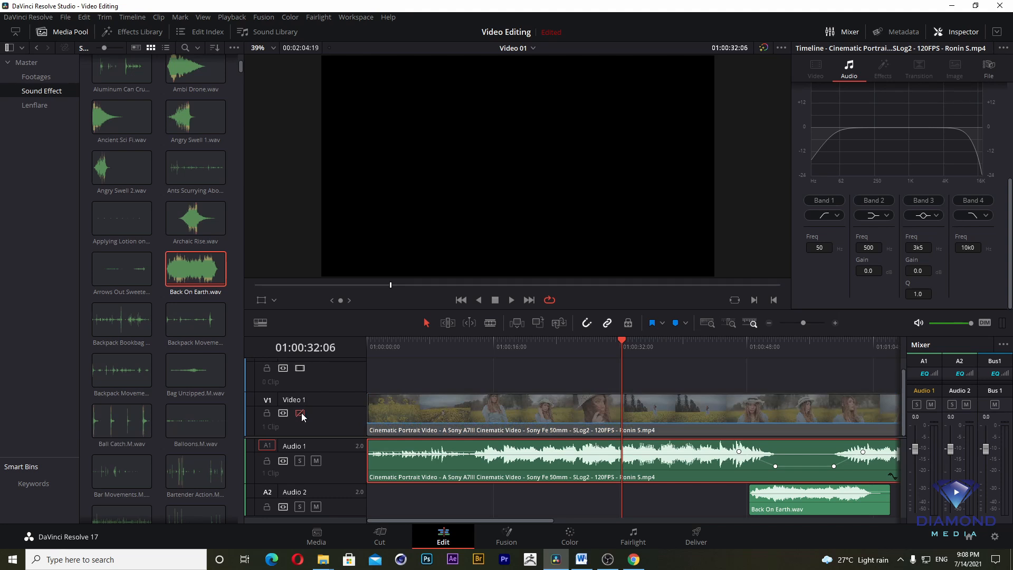
{"action": "left_click", "coordinate": [300, 413]}
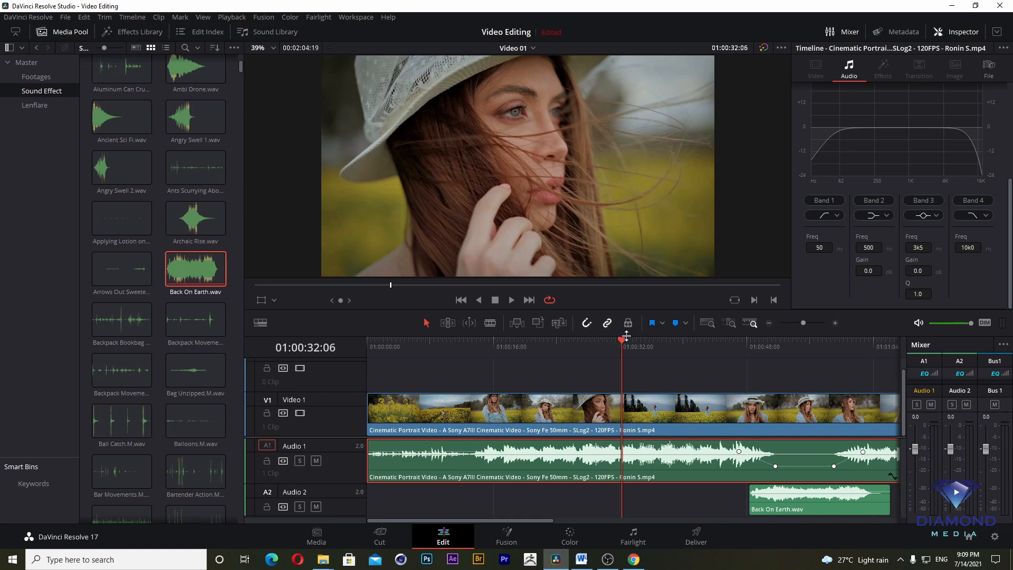
- Enlarge the timeline area and shift Back On Earth.wav slightly earlier on Audio 2, to about 01:00:48
{"action": "left_click_drag", "start_coordinate": [631, 310], "coordinate": [635, 192]}
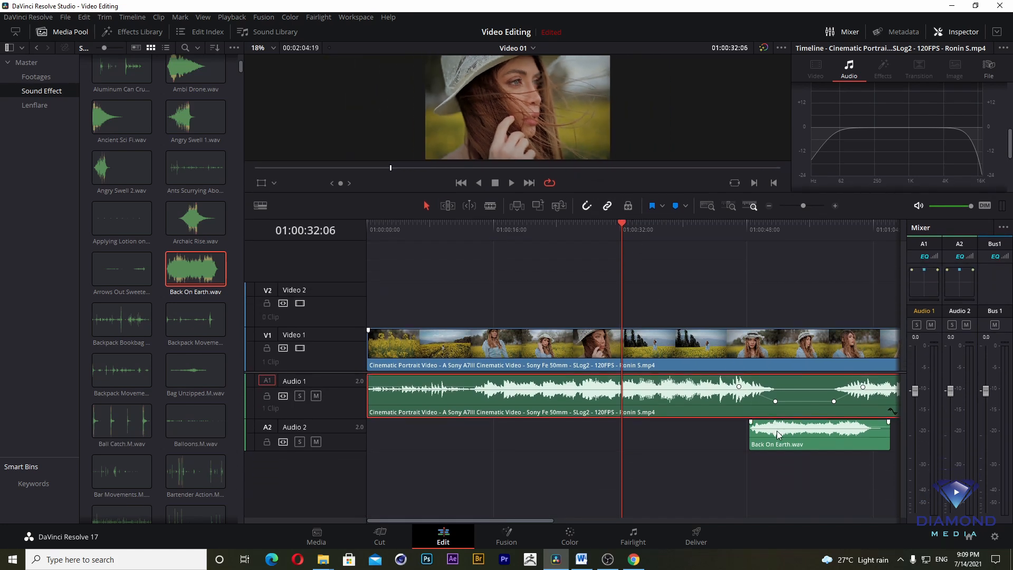
{"action": "mouse_move", "coordinate": [776, 430]}
{"action": "left_mouse_down"}
{"action": "mouse_move", "coordinate": [646, 428]}
{"action": "mouse_move", "coordinate": [779, 416]}
{"action": "mouse_move", "coordinate": [775, 437]}
{"action": "left_mouse_up"}
- Solo the Audio 1 track and play from about 01:00:46 to hear it without Audio 2
{"action": "left_click", "coordinate": [299, 396]}
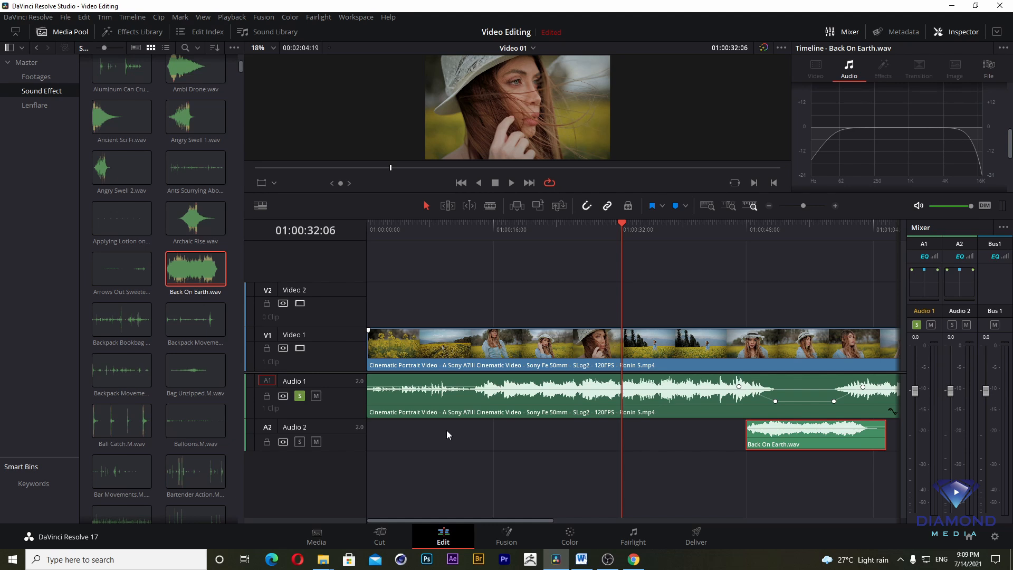
{"action": "left_click_drag", "start_coordinate": [744, 228], "coordinate": [734, 232]}
{"action": "key", "text": "space"}
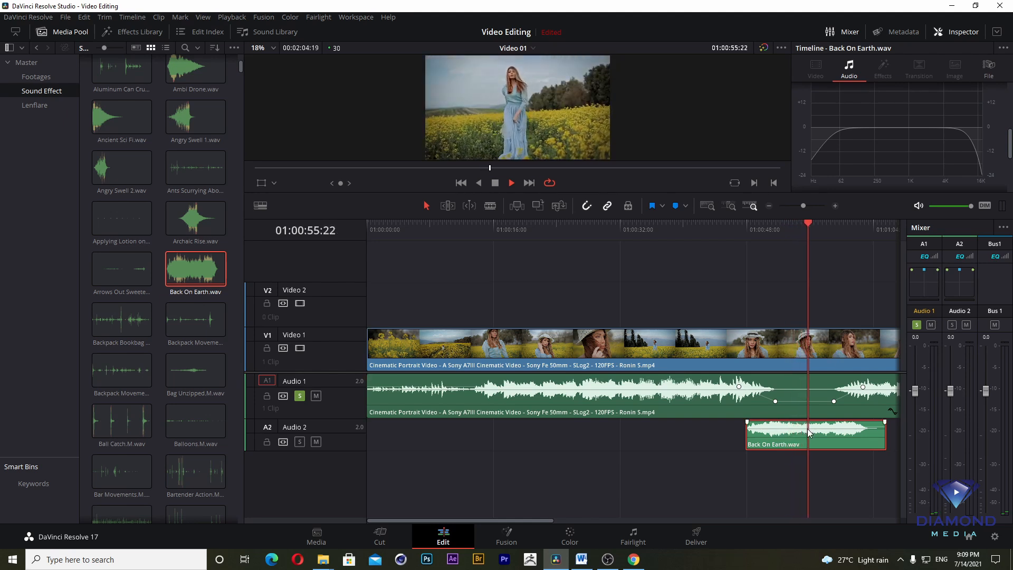
{"action": "key", "text": "space"}
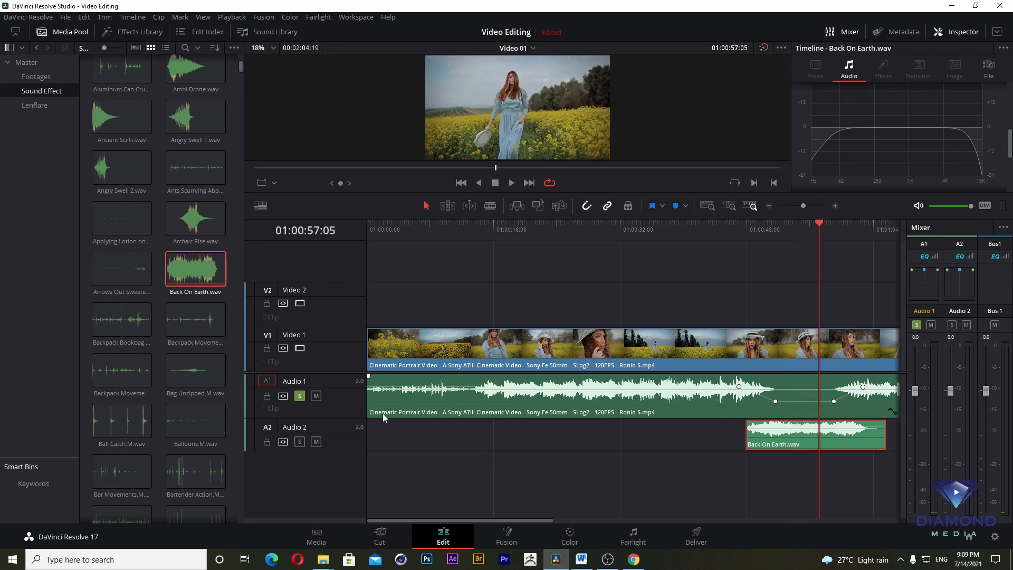
- Turn off solo on Audio 1, mute the track, and play the section around 01:00:46 to hear only Audio 2
{"action": "left_click", "coordinate": [300, 396]}
{"action": "left_click", "coordinate": [299, 396]}
{"action": "left_click", "coordinate": [542, 225]}
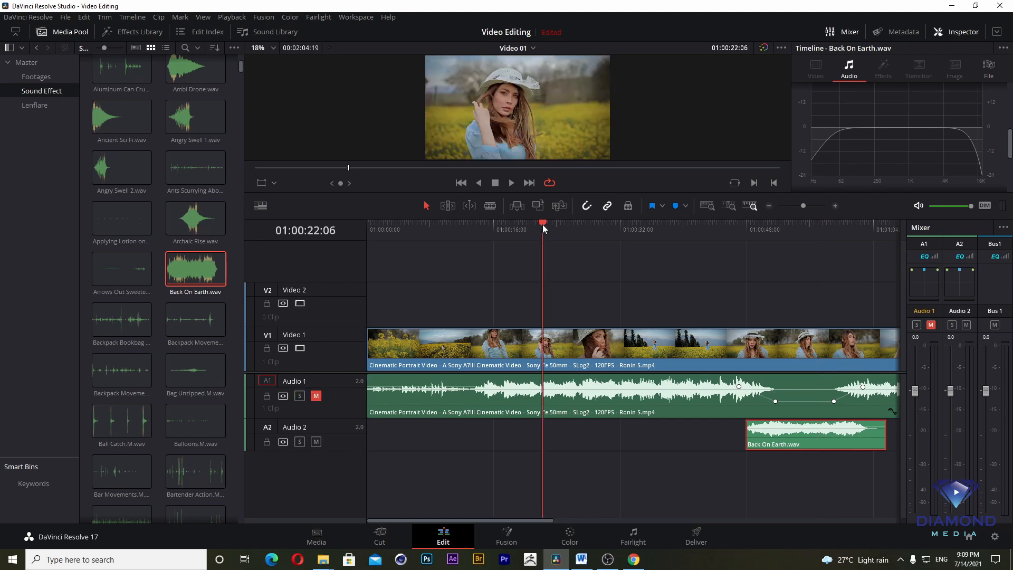
{"action": "left_click", "coordinate": [732, 228]}
{"action": "key", "text": "space"}
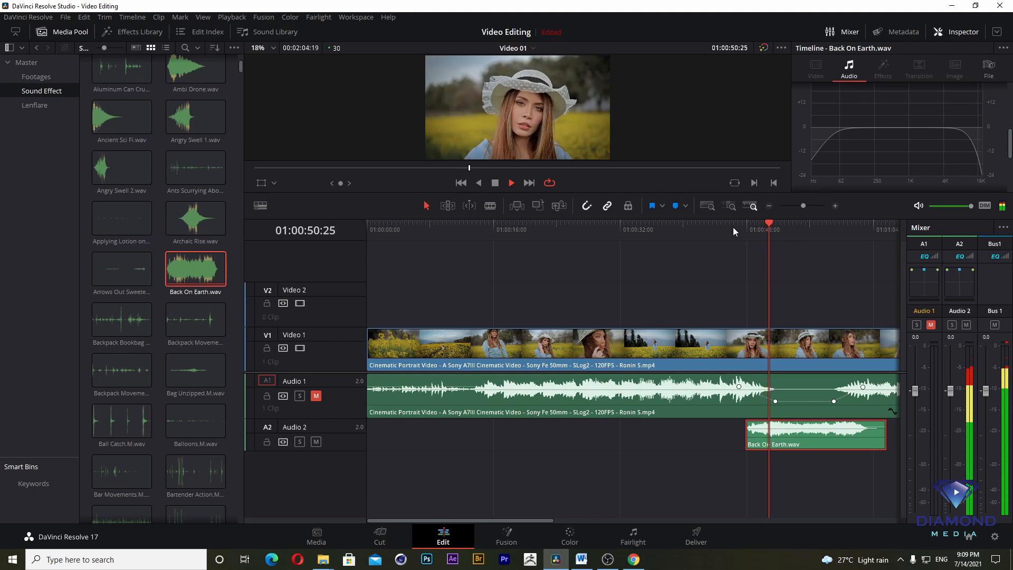
{"action": "left_click", "coordinate": [700, 225]}
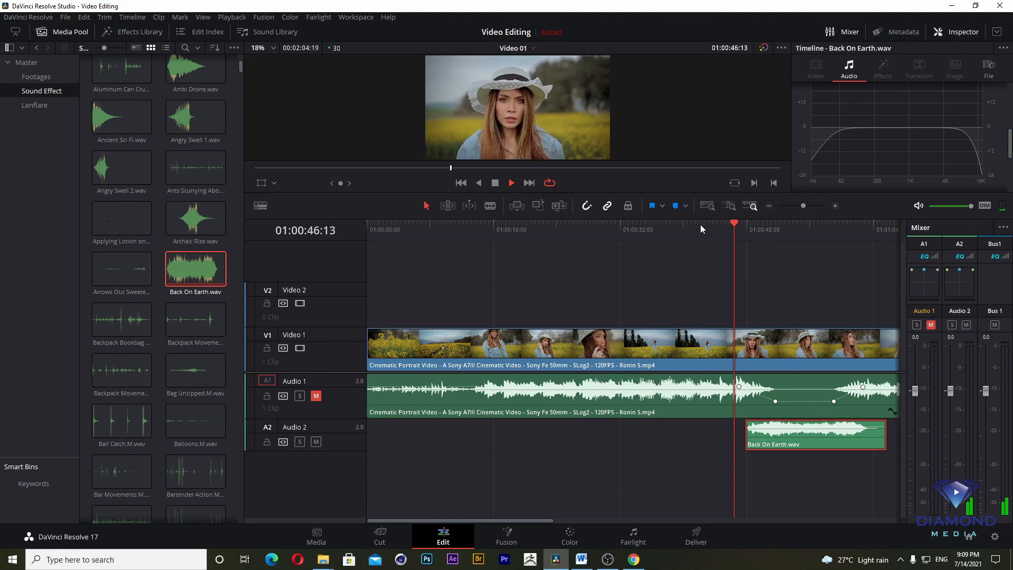
{"action": "key", "text": "space"}
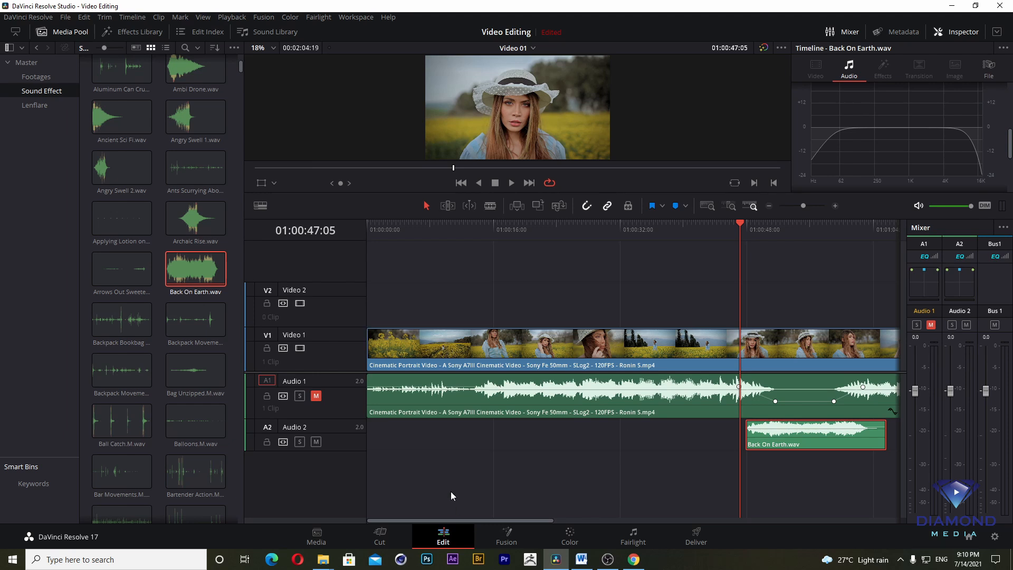
- Unmute the Audio 1 track and enlarge the viewer by shrinking the timeline area
{"action": "left_click", "coordinate": [316, 395]}
{"action": "left_click_drag", "start_coordinate": [744, 213], "coordinate": [746, 383]}
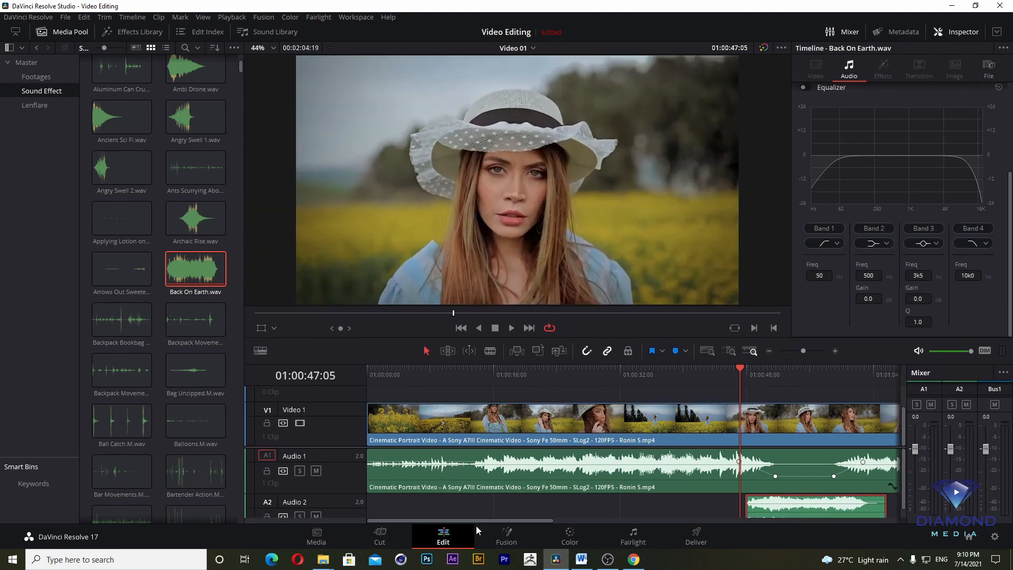